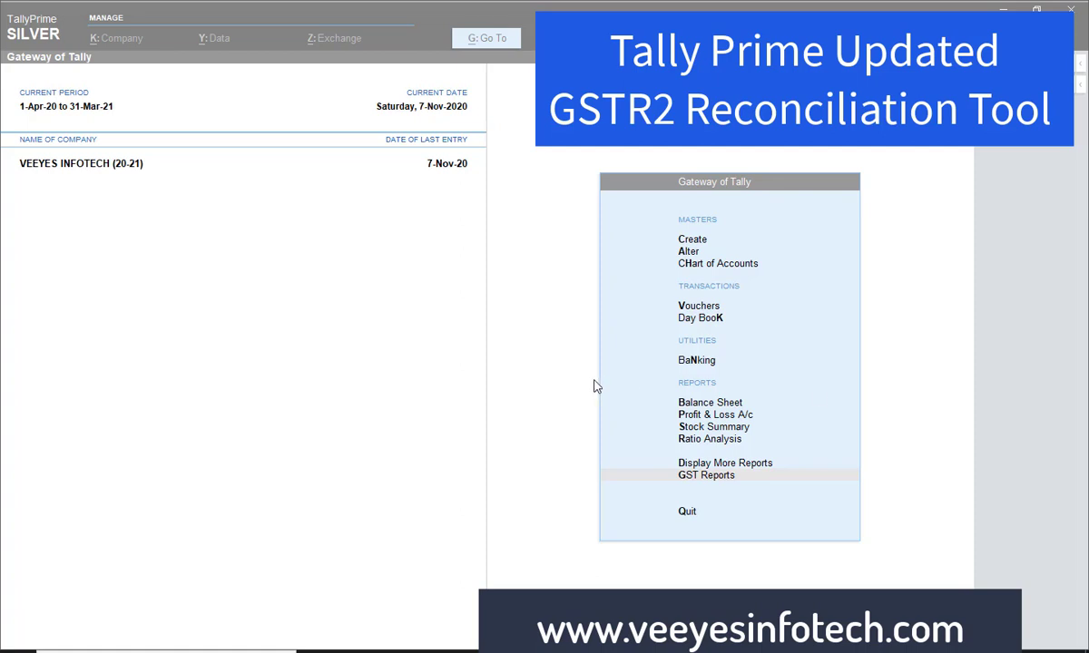
Open the GSTR-1 Sales Register from the GST reports and display it for May
click(487, 325)
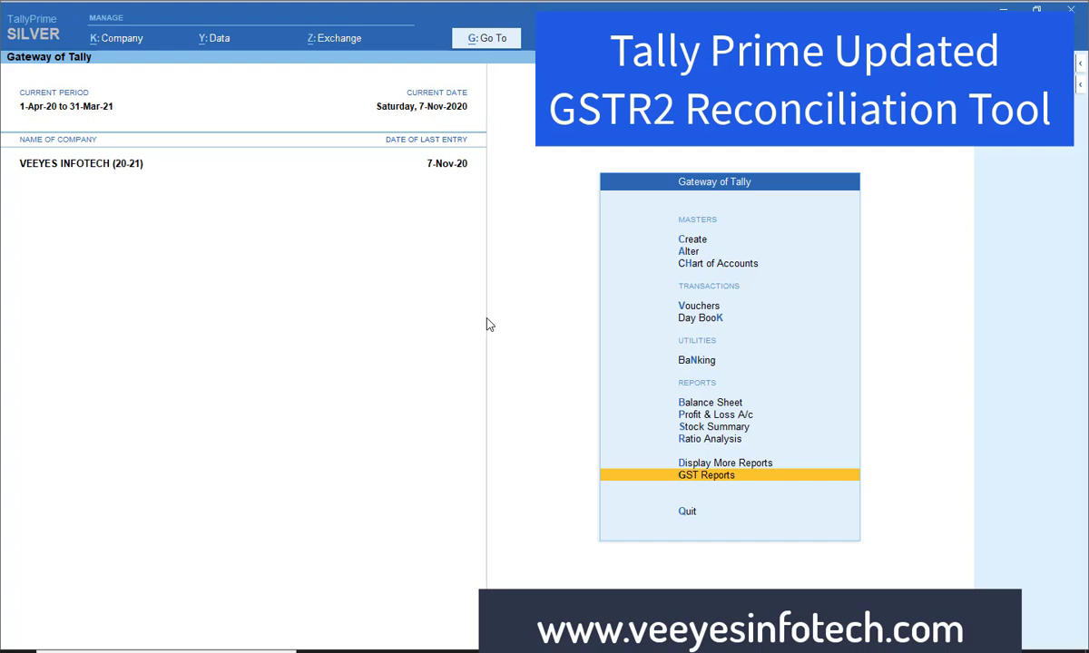
key(Up)
key(Down)
key(Return)
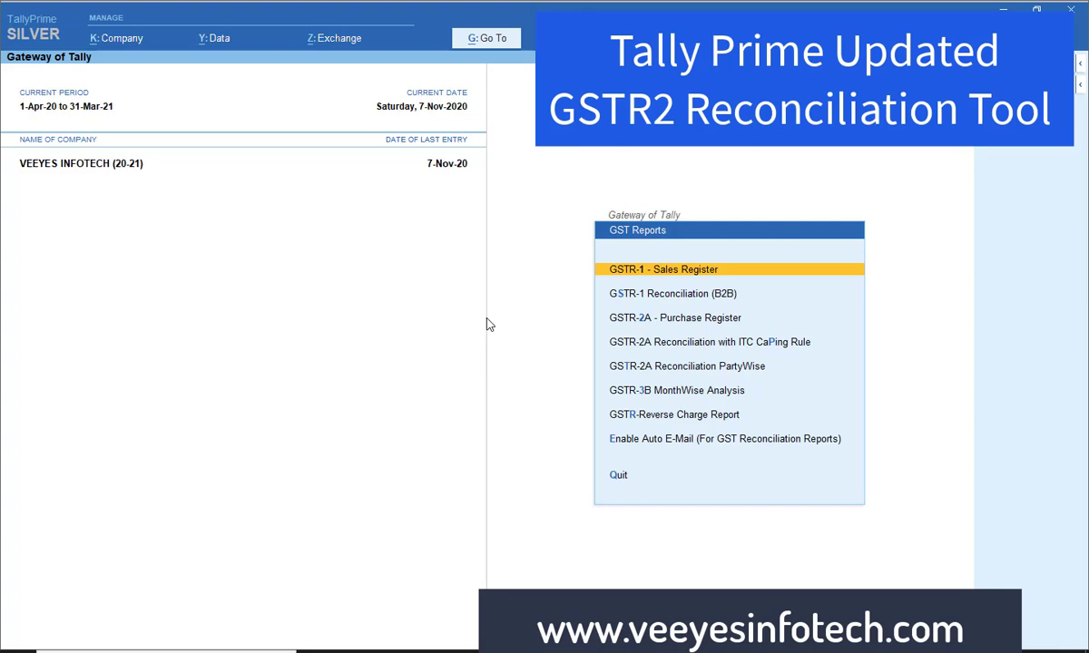
key(Return)
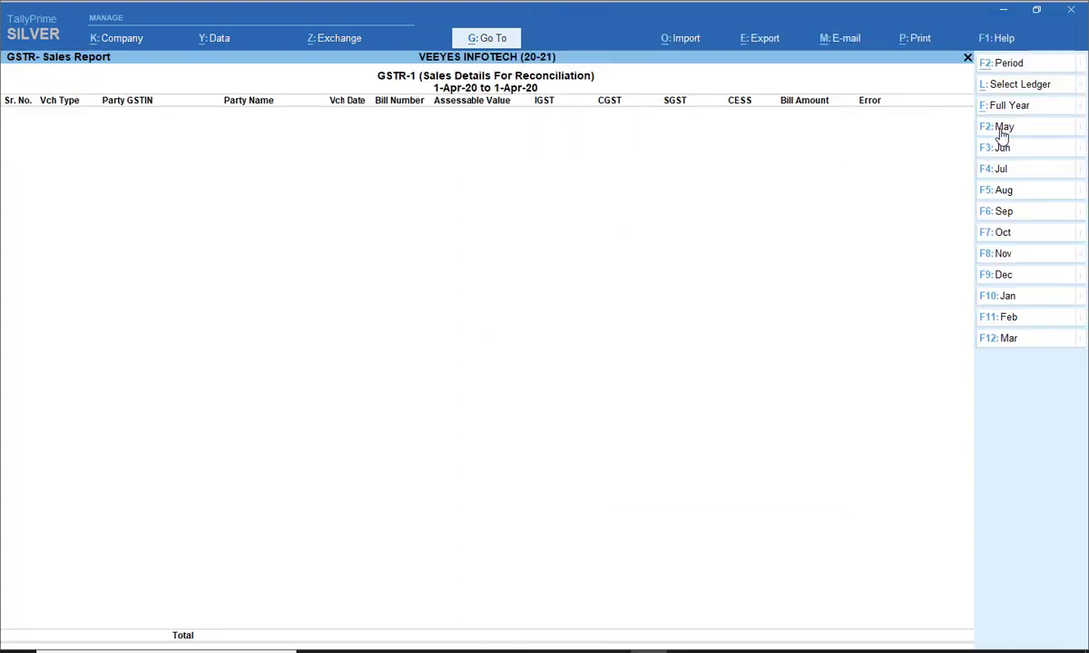
click(1002, 129)
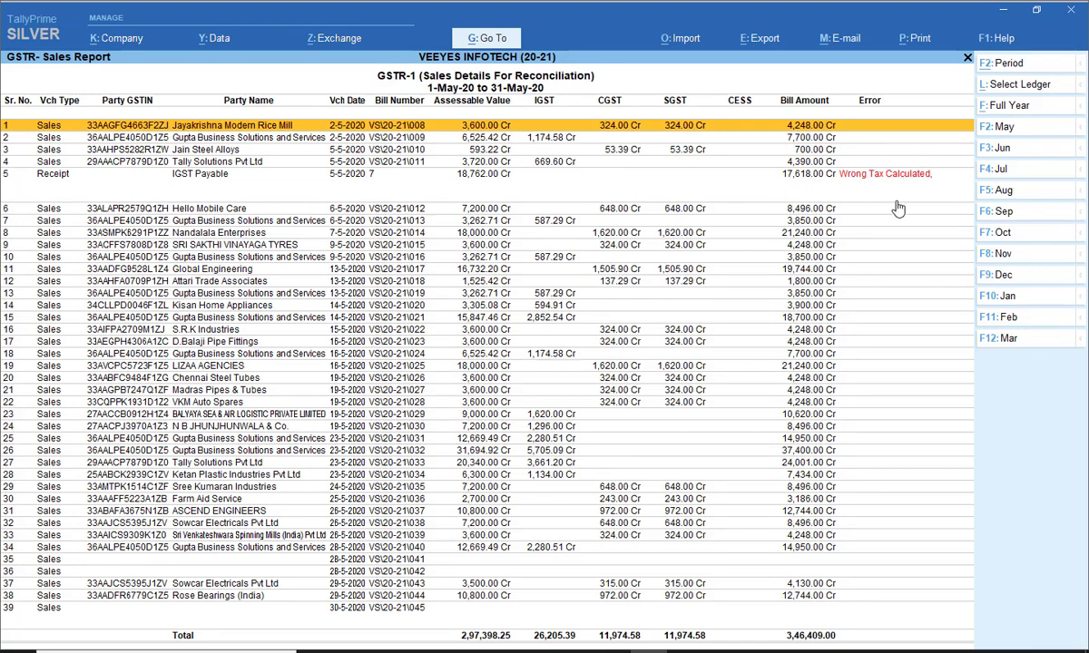
Review the May sales entries for tax errors, moving down to entry 15, and close the register
key(Down)
key(Down)
key(Down)
key(Down)
key(Down)
key(Down)
key(Down)
key(Down)
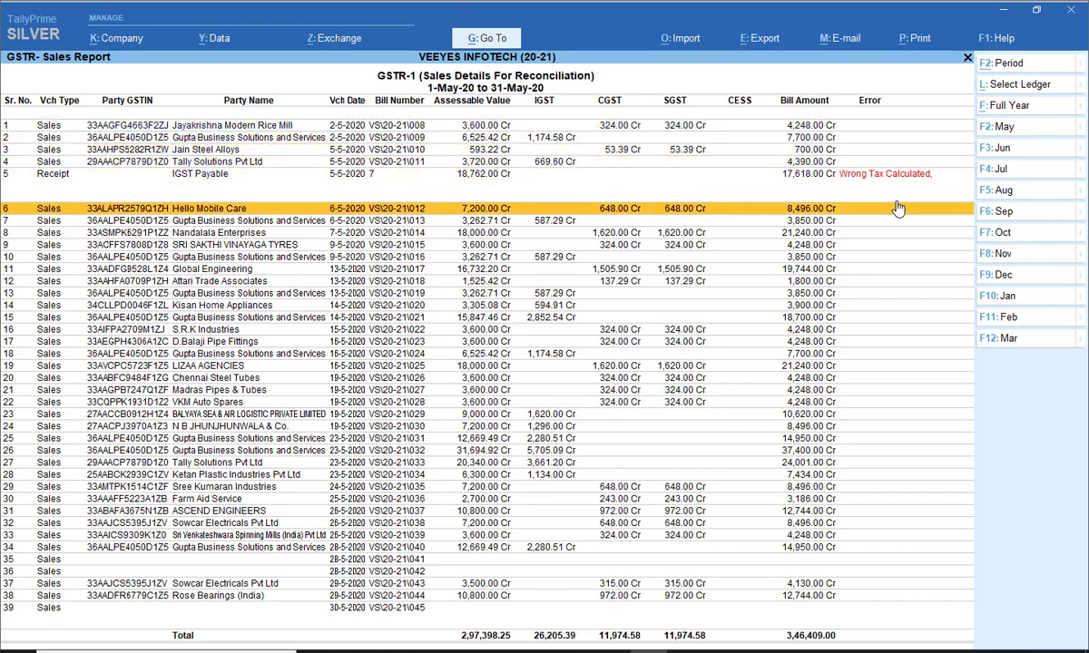
key(Down)
key(Down)
key(Down)
key(Down)
key(Down)
key(Down)
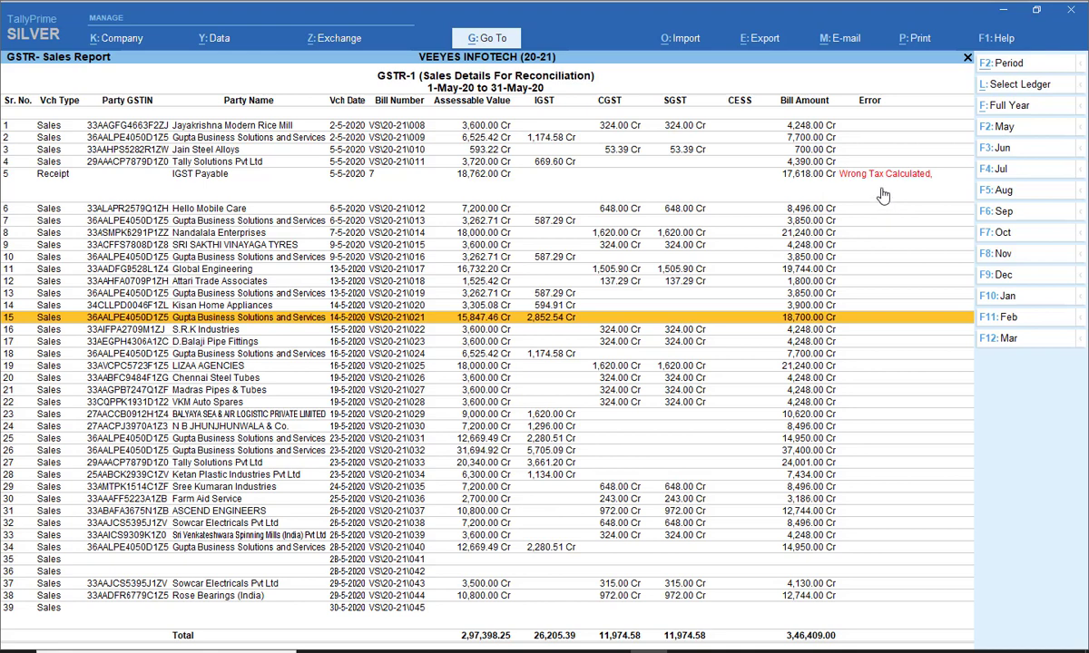
key(Escape)
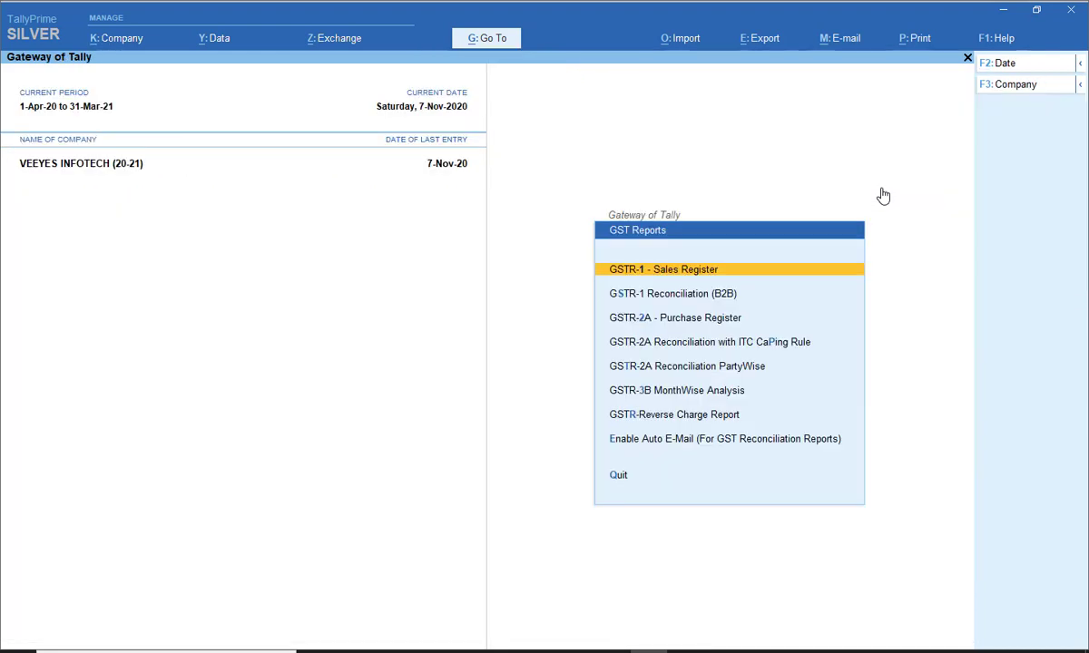
View the file loading settings of the GSTR-1 Reconciliation (B2B) report and leave without loading anything
key(Down)
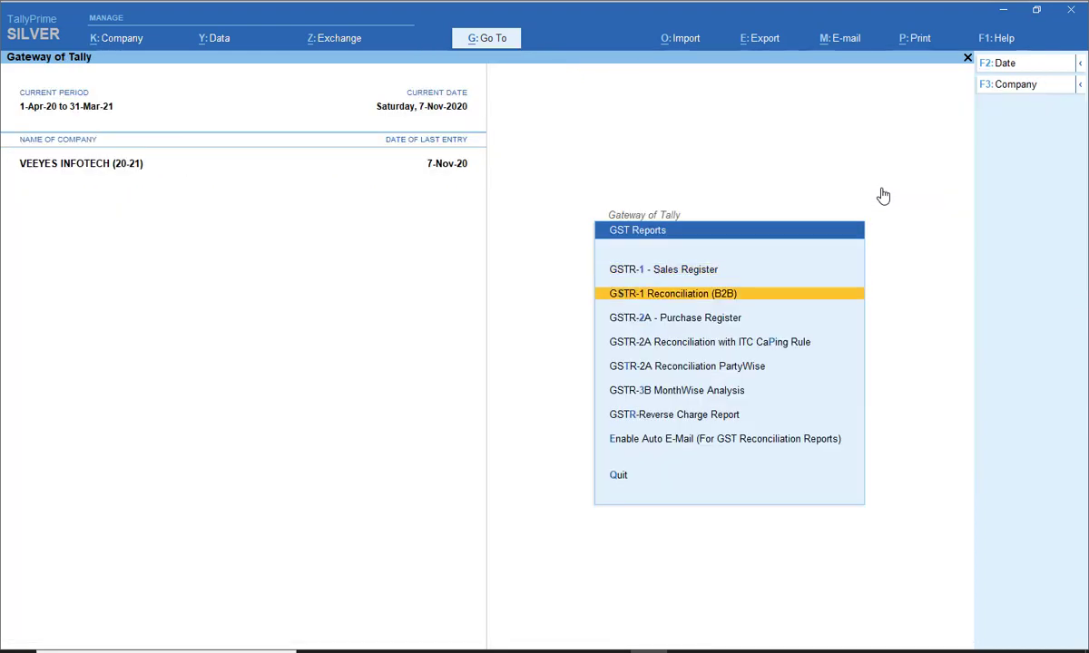
key(Return)
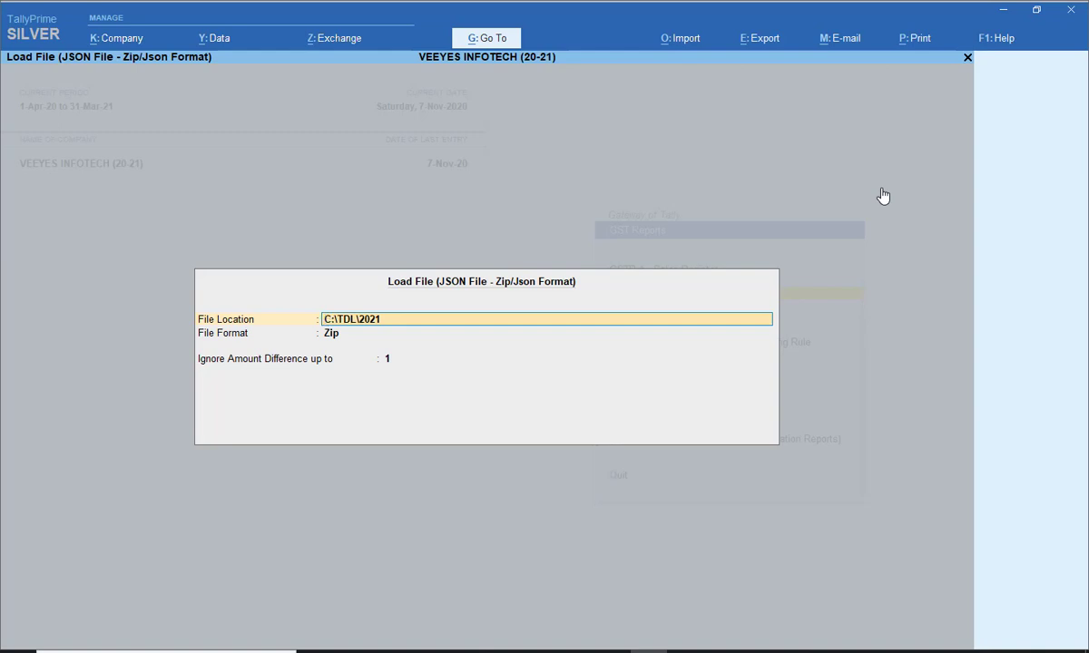
key(BackSpace)
key(Escape)
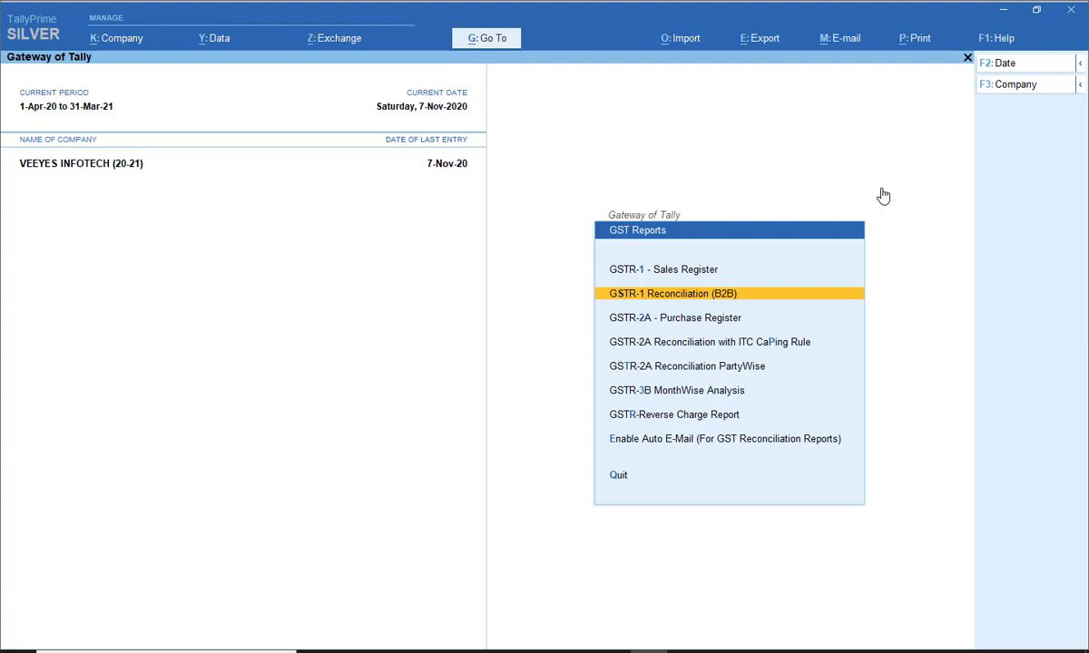
Open GSTR-2A Reconciliation with ITC Caping Rule, loading Zip files from C:\TDL\2021 and ignoring amount differences up to 1
key(Down)
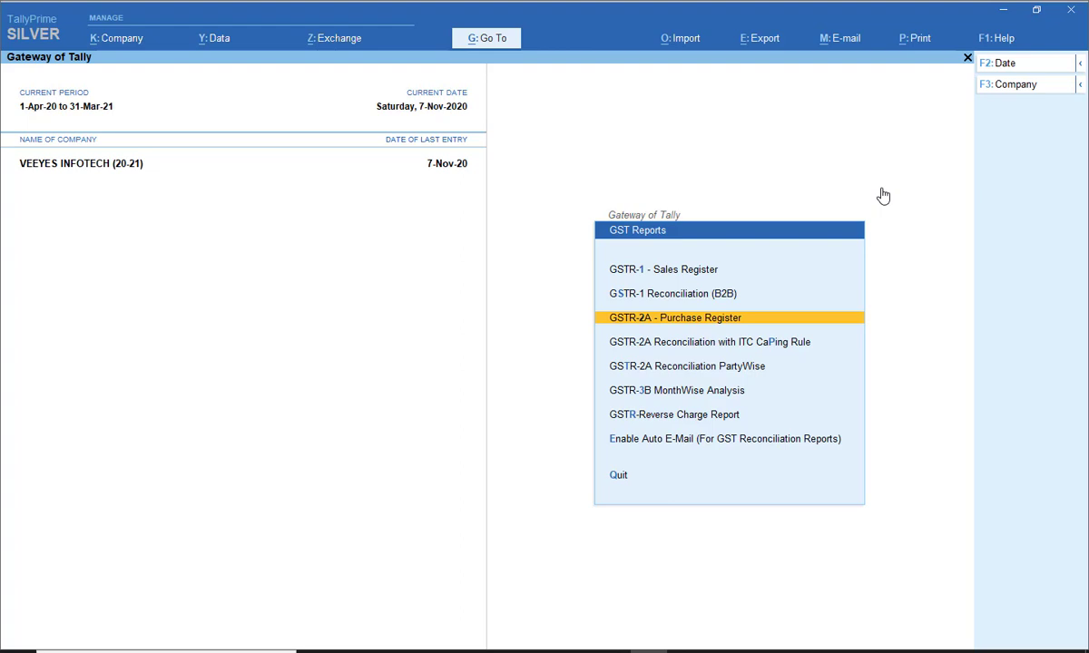
key(Down)
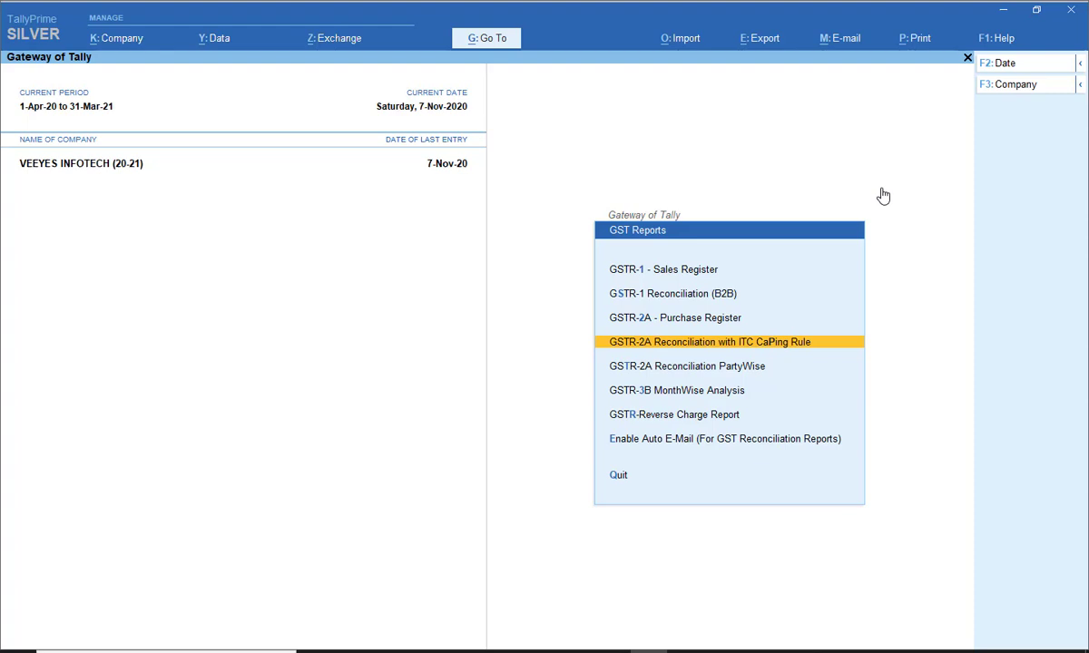
key(Return)
key(Return)
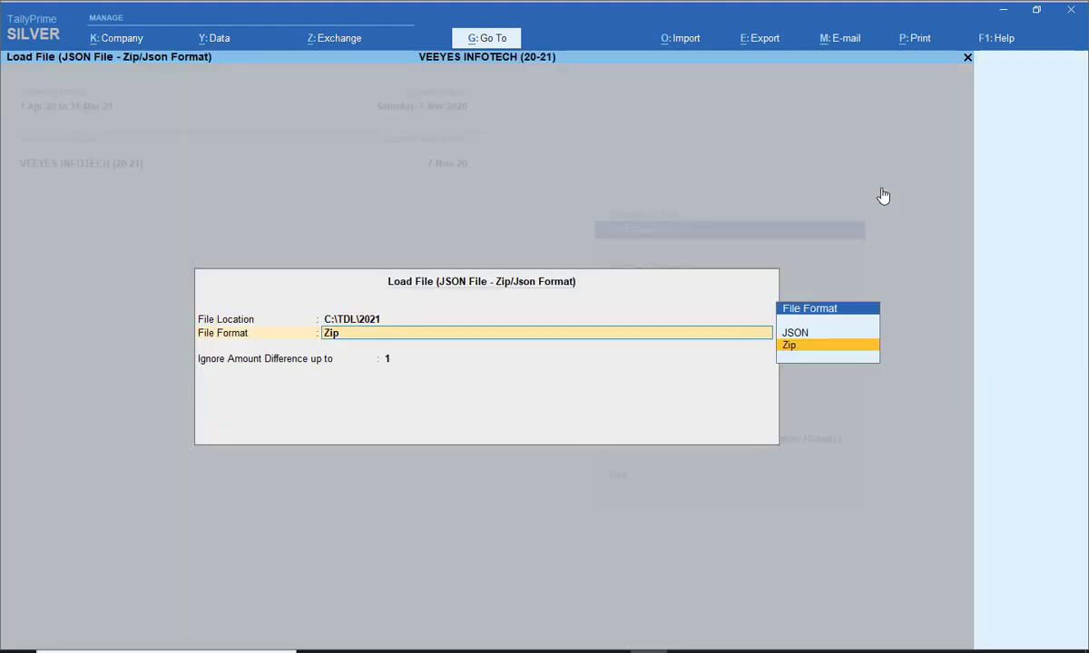
key(BackSpace)
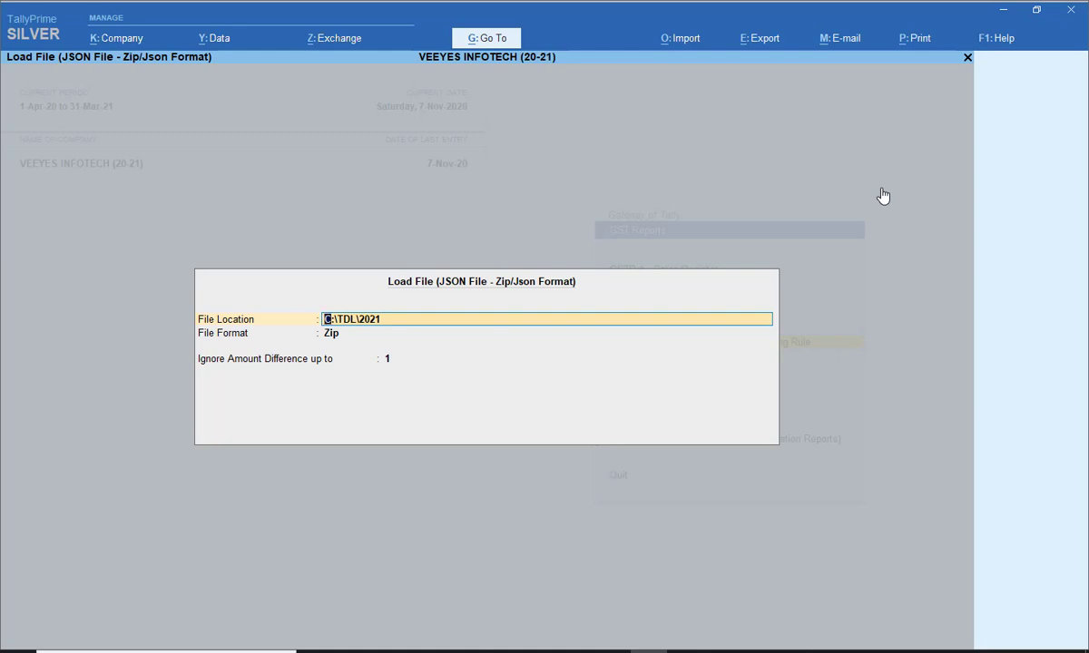
key(Return)
key(Return)
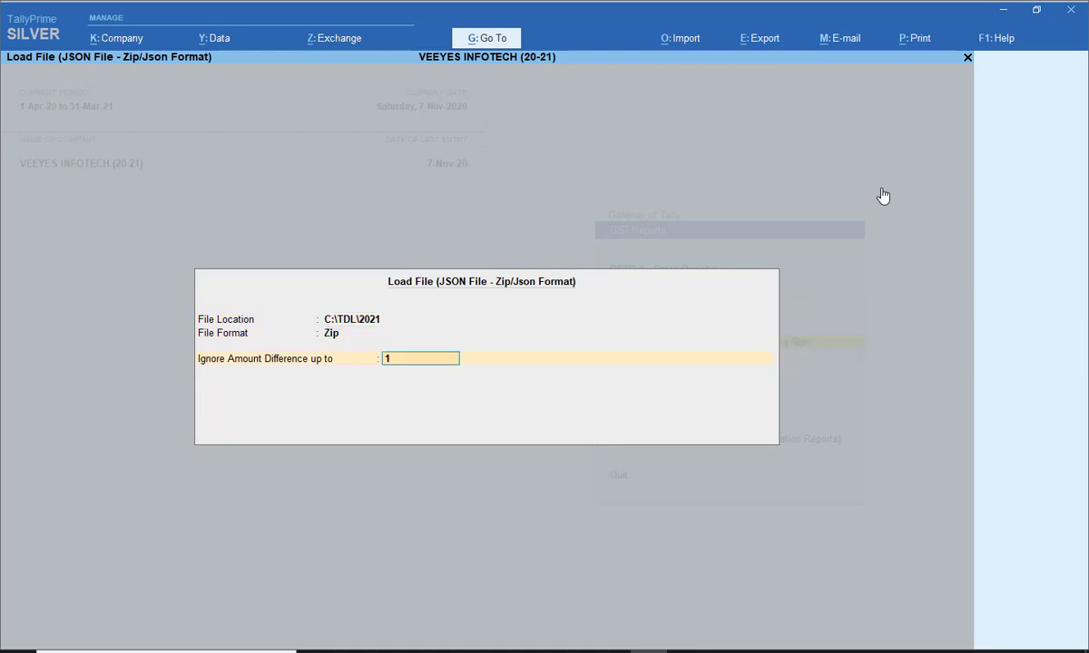
key(Return)
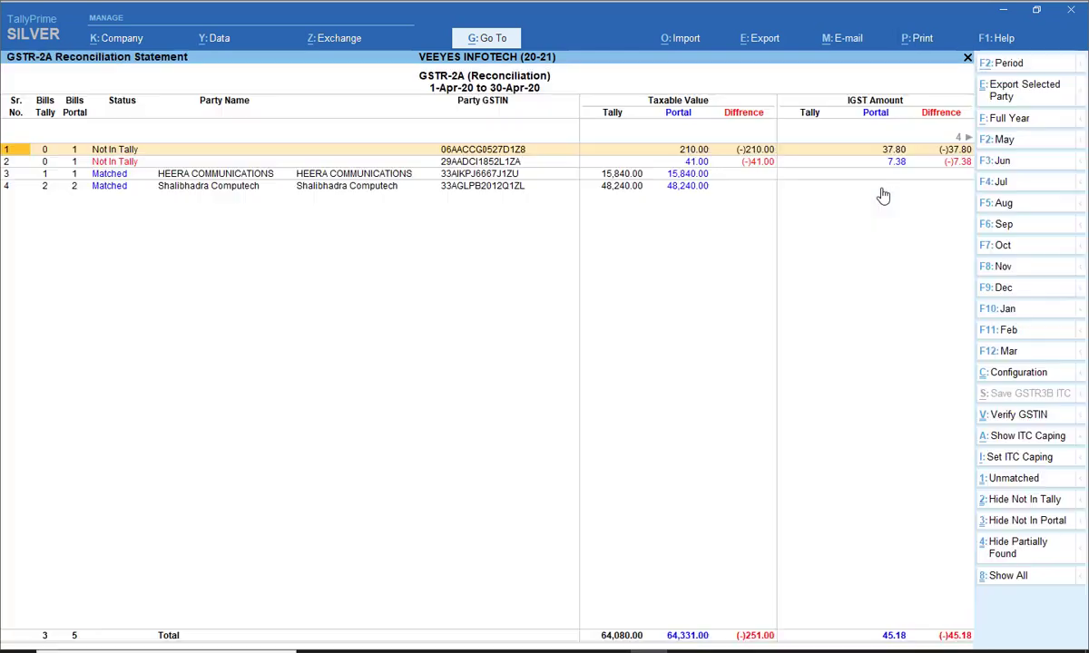
Show only unmatched parties for the full year and examine the bill-wise reconciliation of Perennial Systems
click(1020, 126)
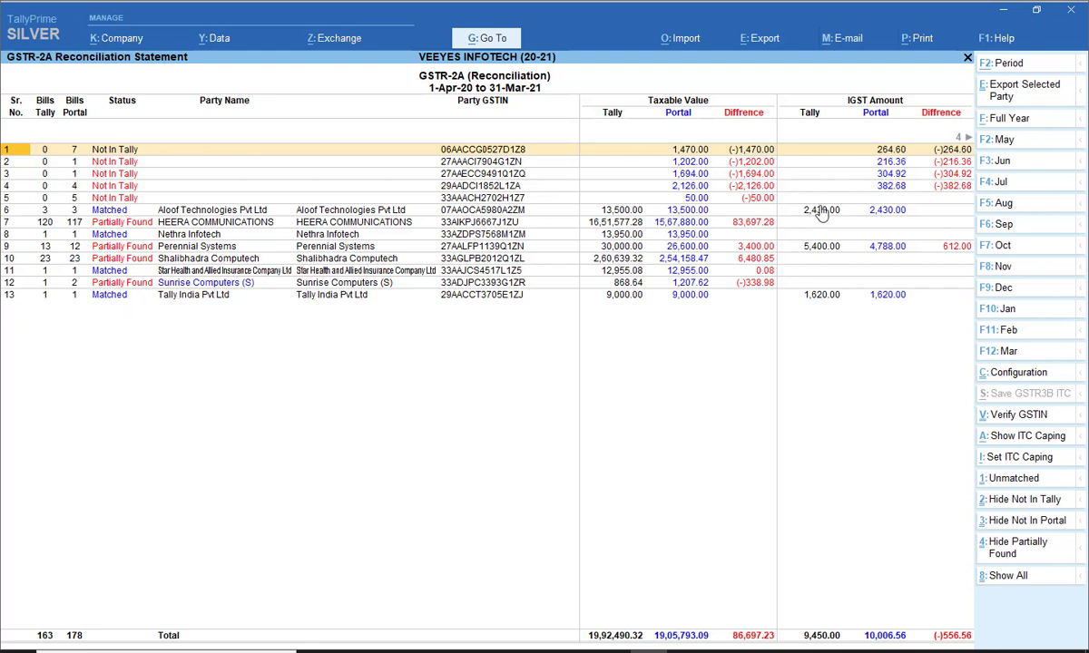
click(1015, 479)
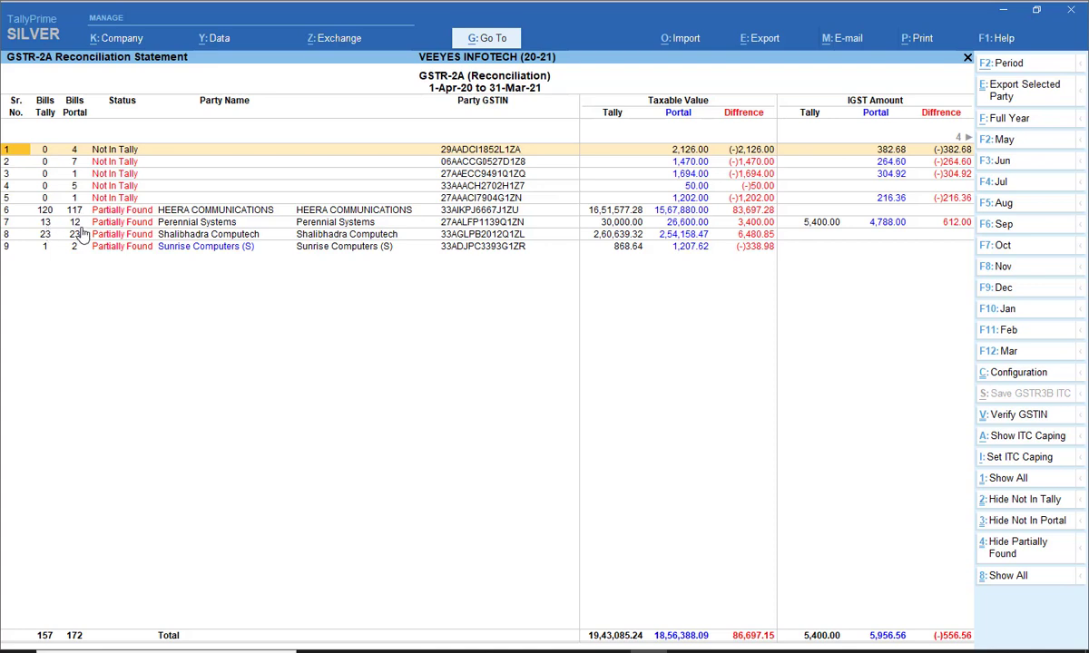
click(162, 226)
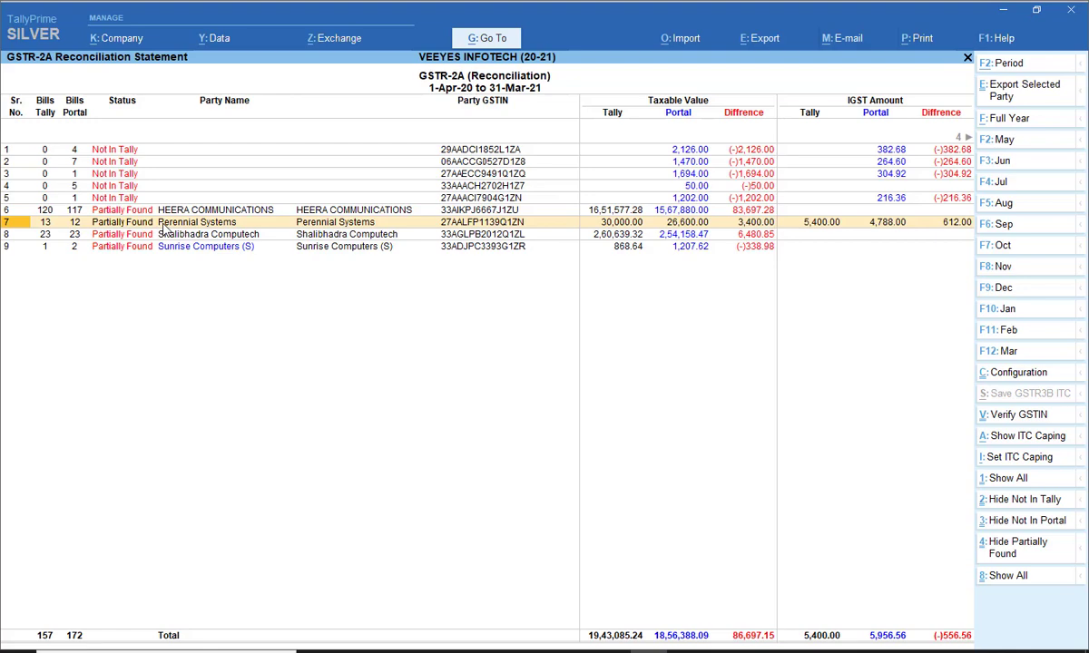
click(164, 227)
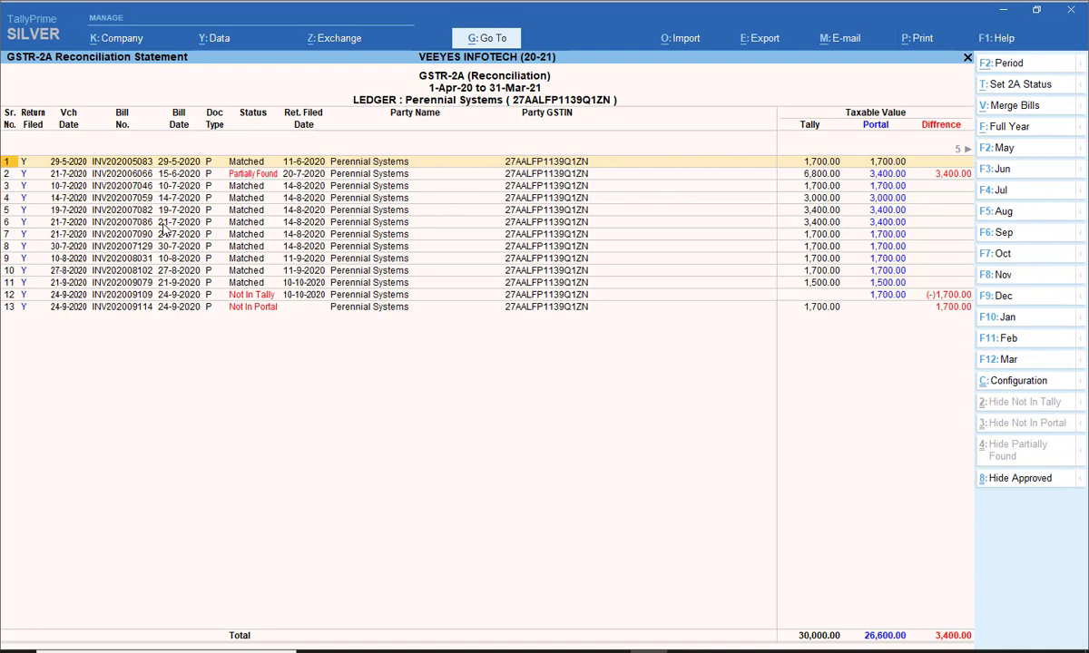
key(Down)
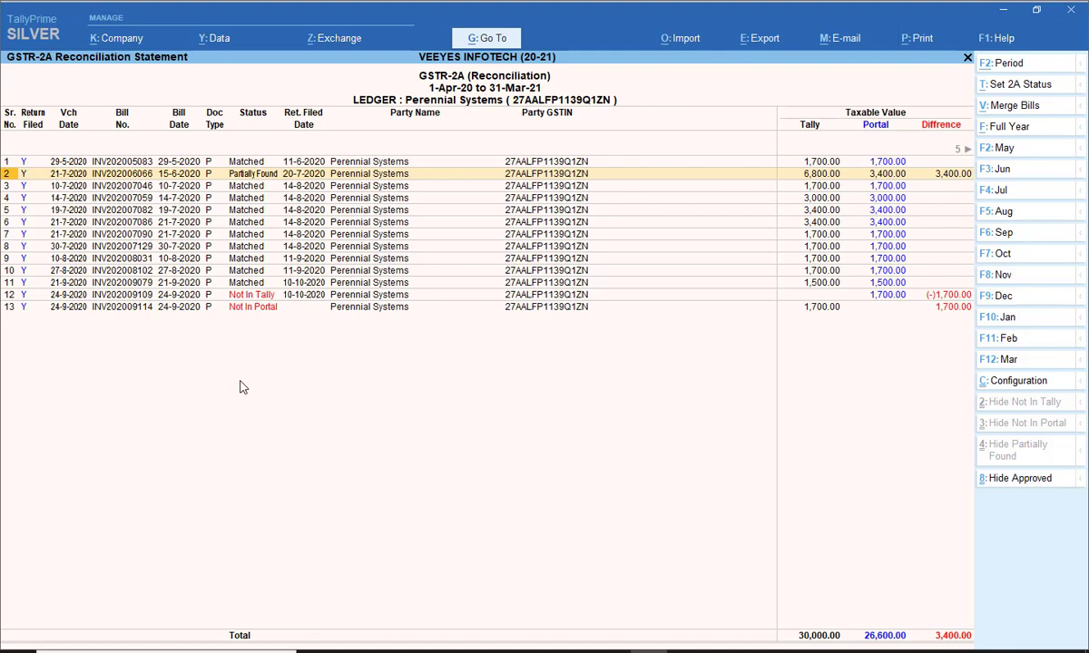
key(Escape)
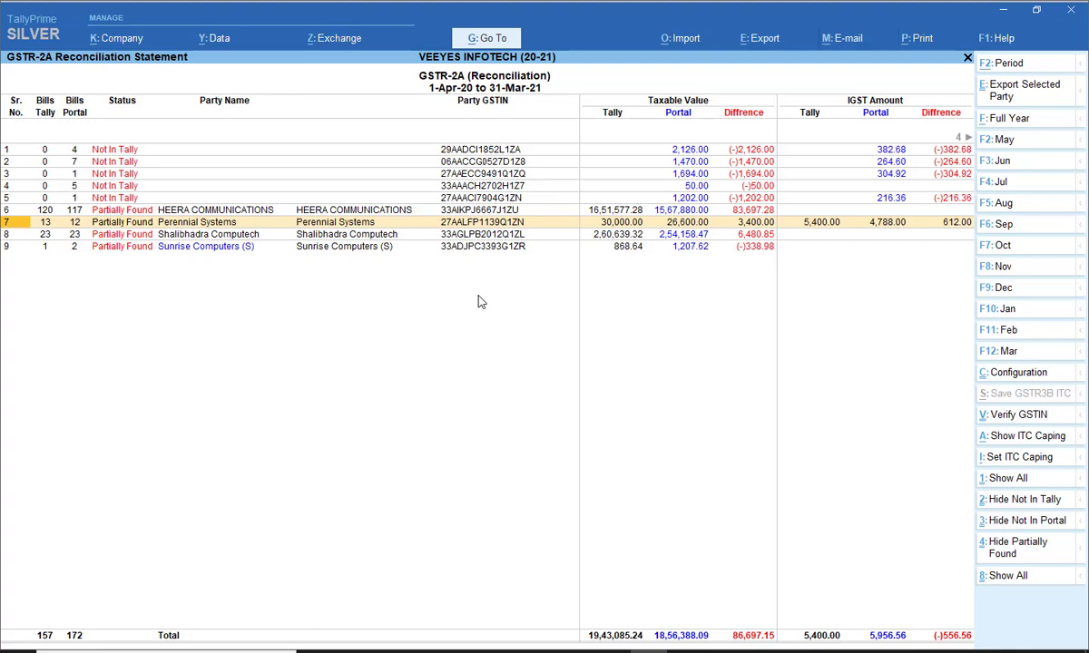
Set the 2A status for all 13 Perennial Systems bills, updating the reconciliation status in the voucher entries too
key(Return)
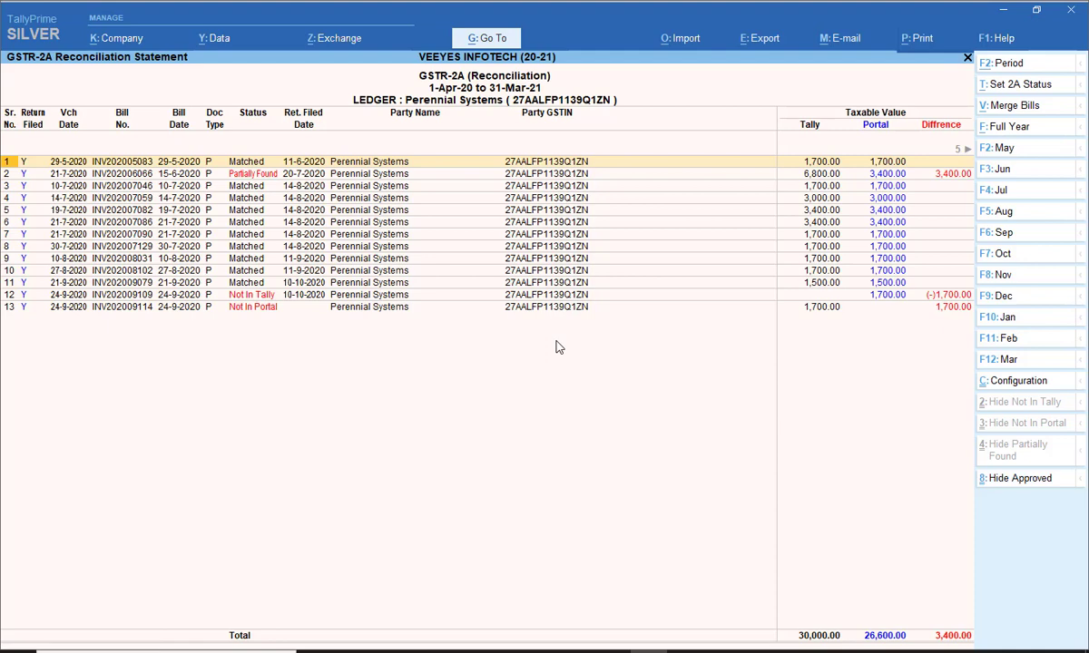
key(space)
key(space)
key(space)
key(space)
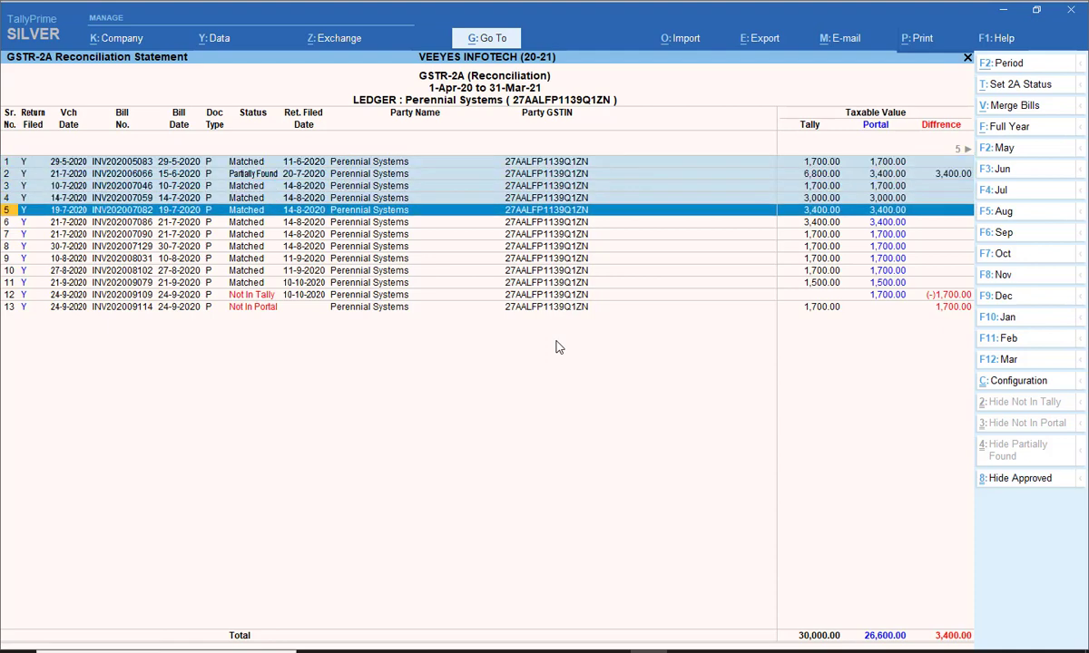
key(space)
key(space)
key(space)
key(space)
key(space)
key(space)
key(space)
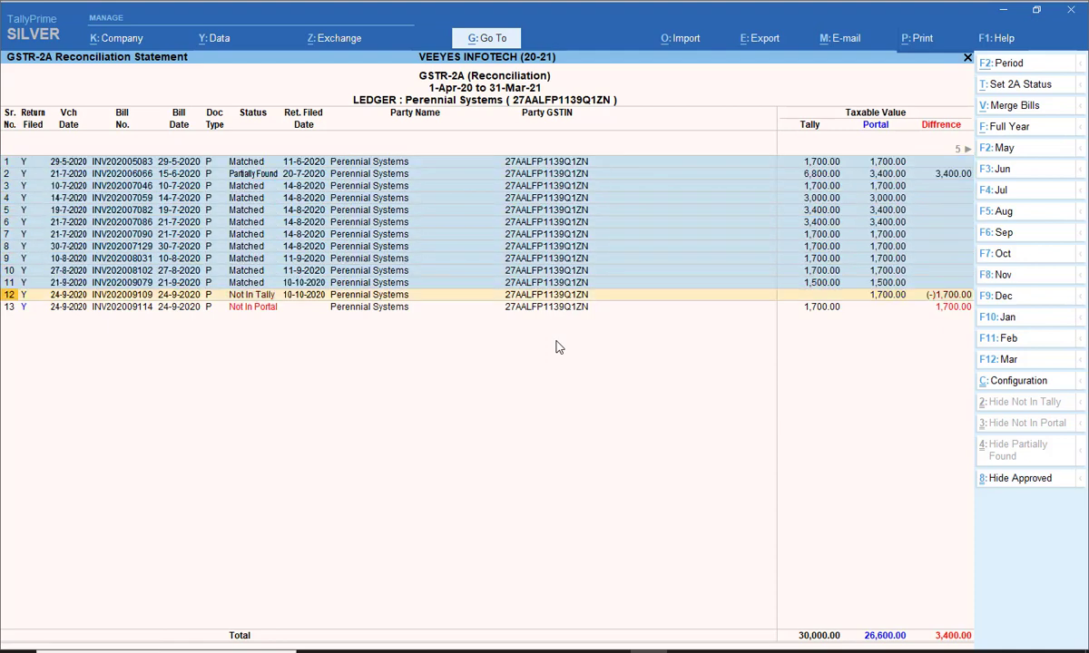
key(space)
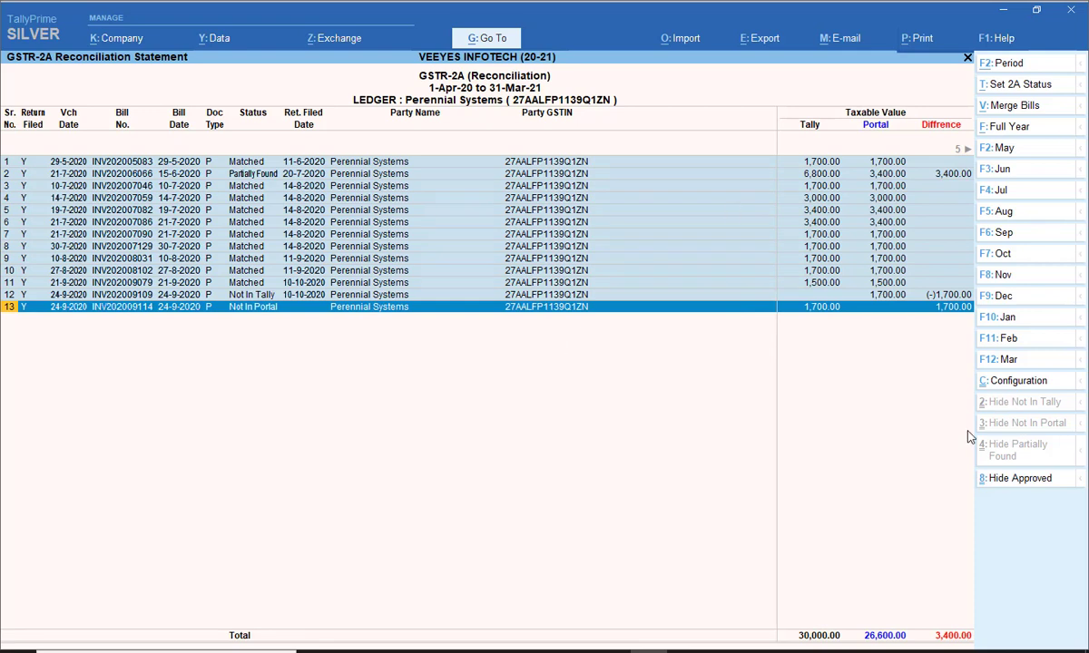
click(1013, 89)
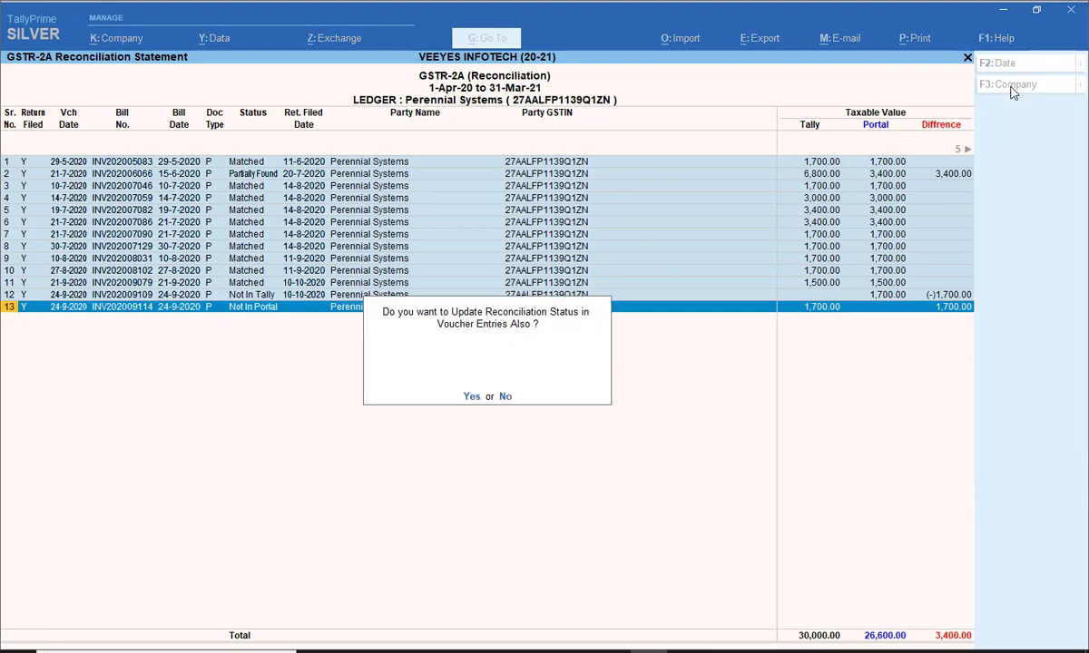
click(472, 397)
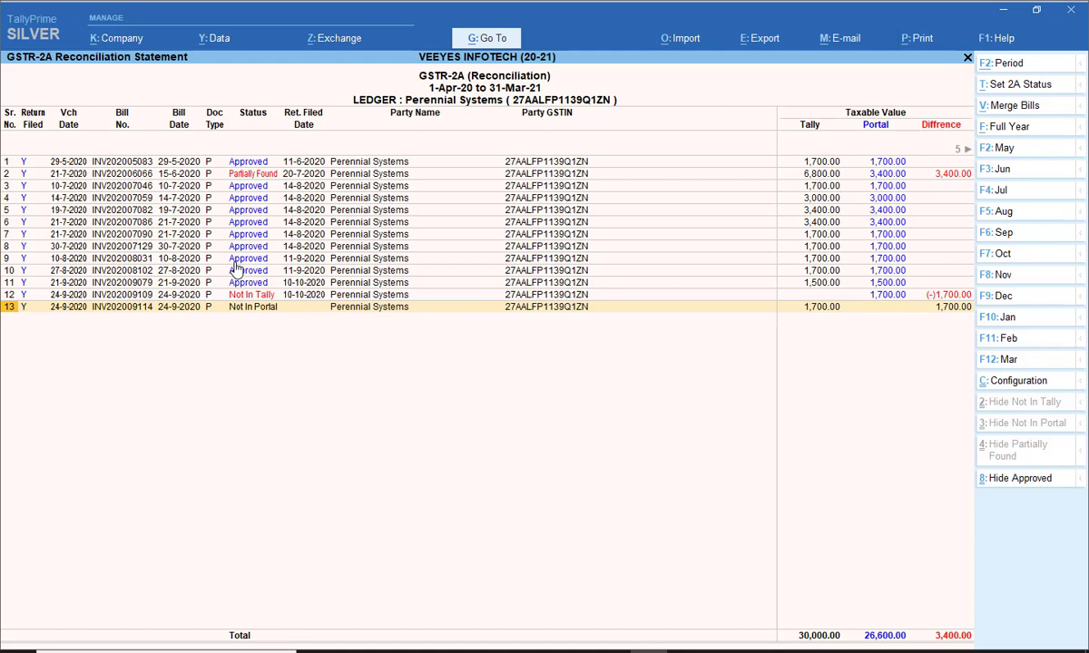
Open the Perennial Systems purchase voucher dated 21-Sep-20, request its deletion and cancel the request
key(Up)
key(Up)
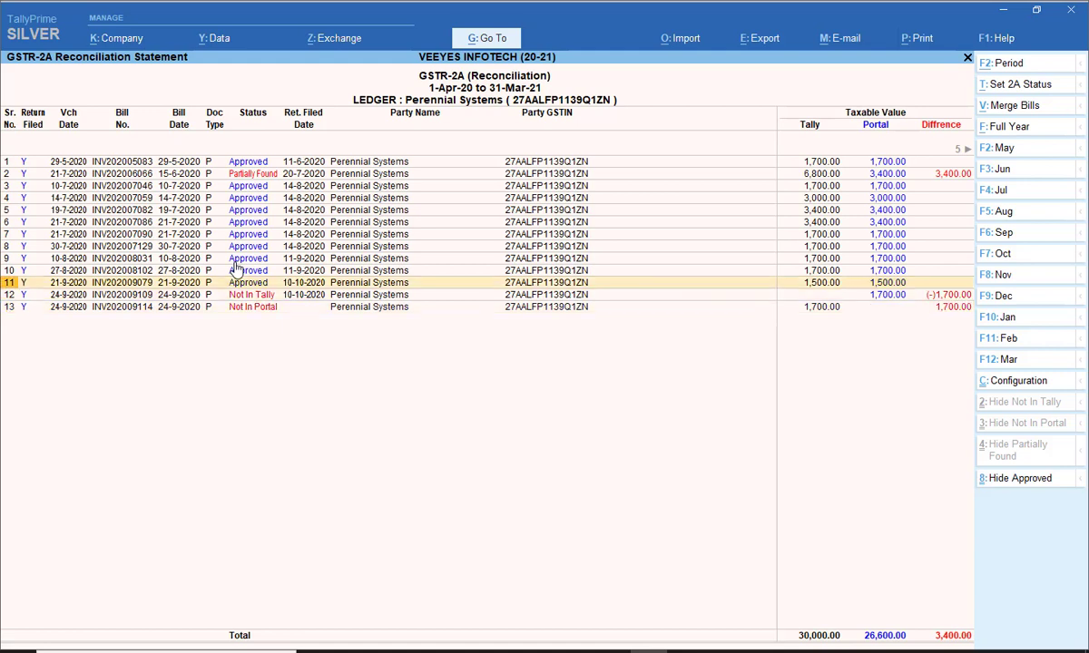
key(Return)
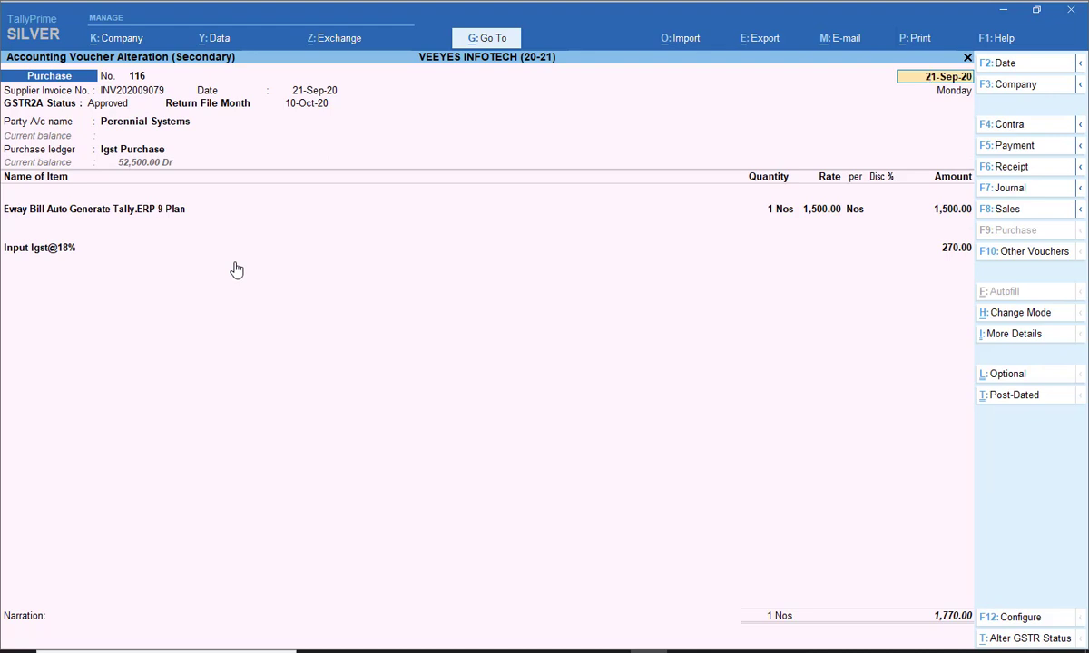
key(alt+d)
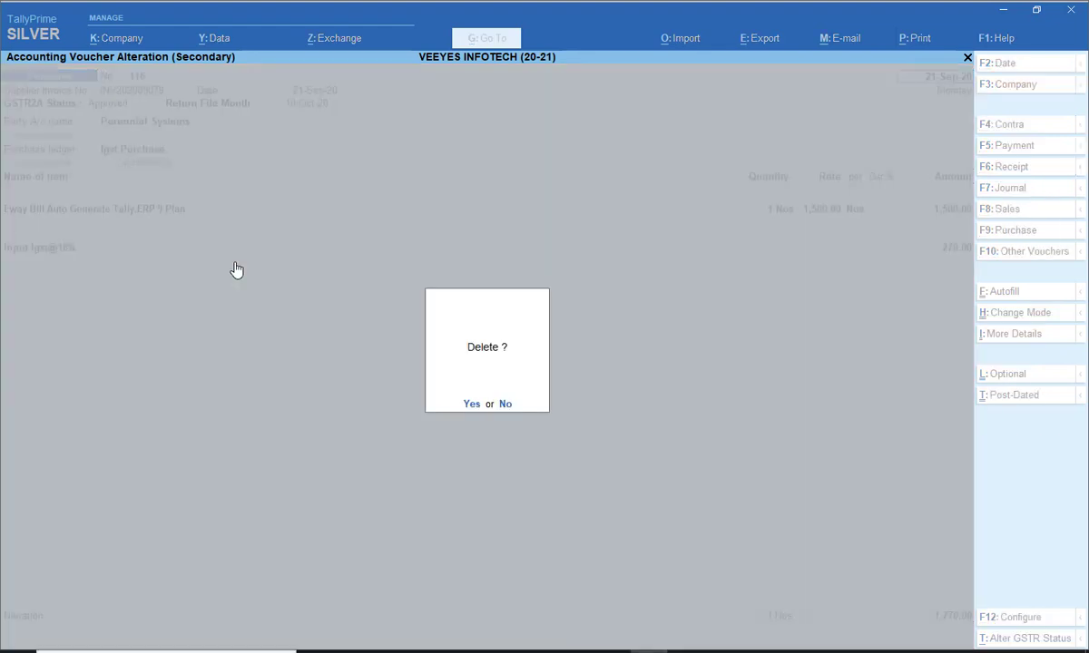
key(Escape)
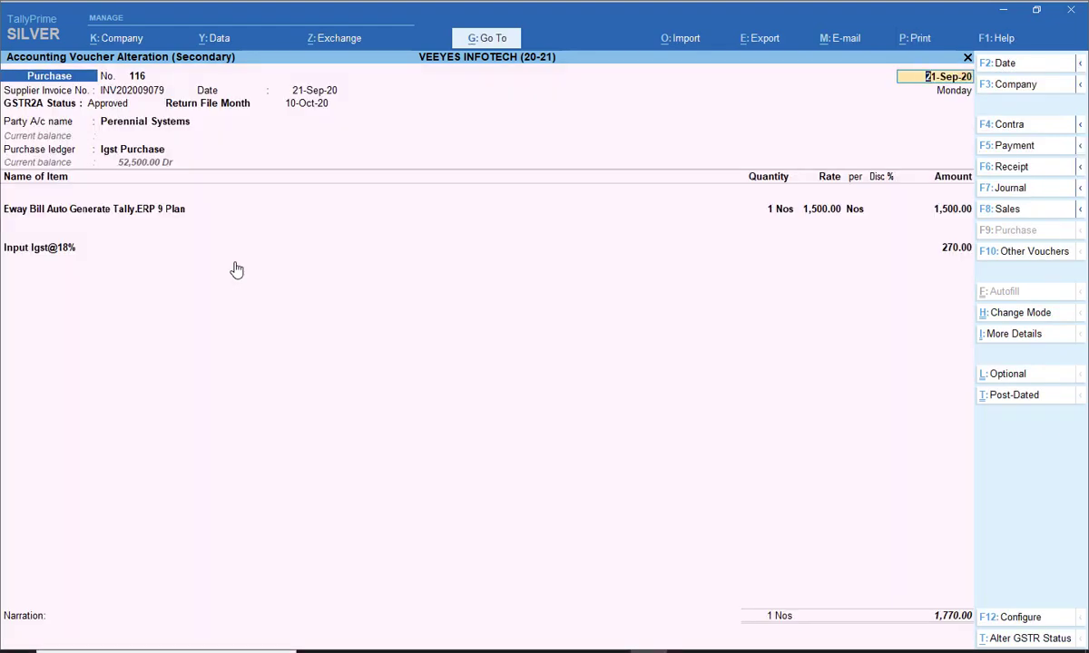
Start altering the GSTR2A status of the Perennial Systems purchase voucher, go through the status options, clear the field and quit without saving
key(Return)
key(Return)
key(Return)
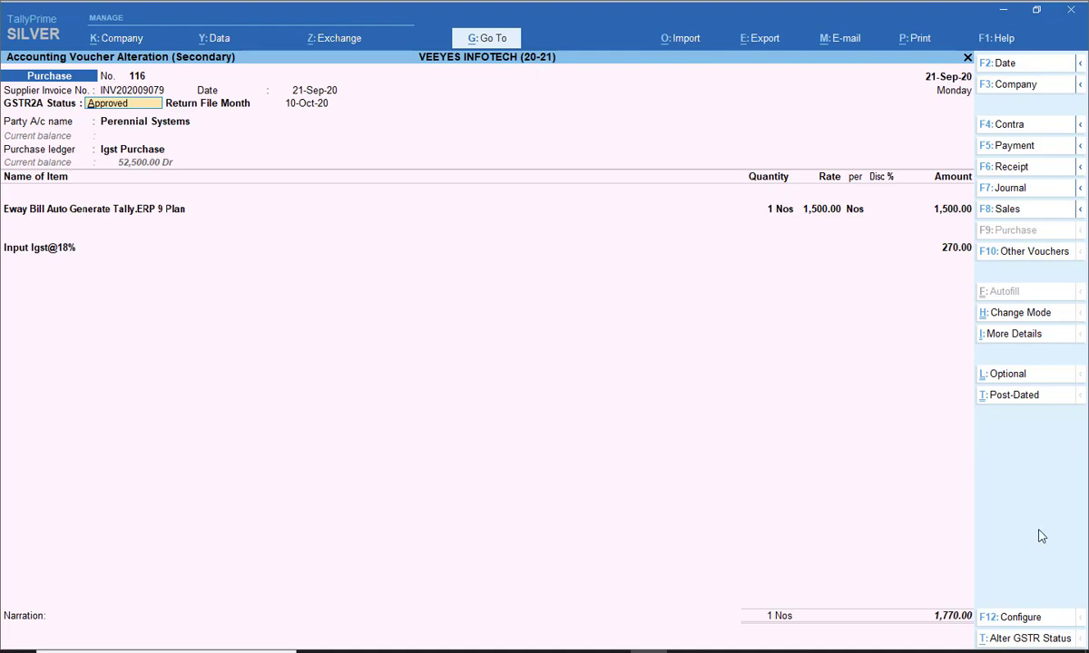
click(1030, 639)
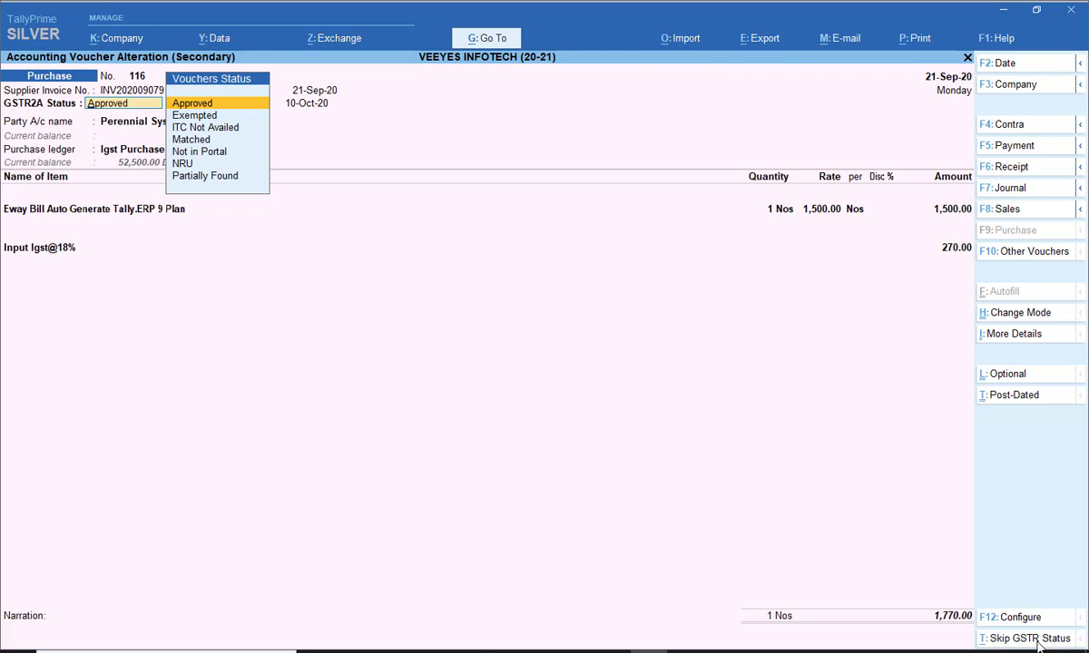
key(Down)
key(Down)
key(Down)
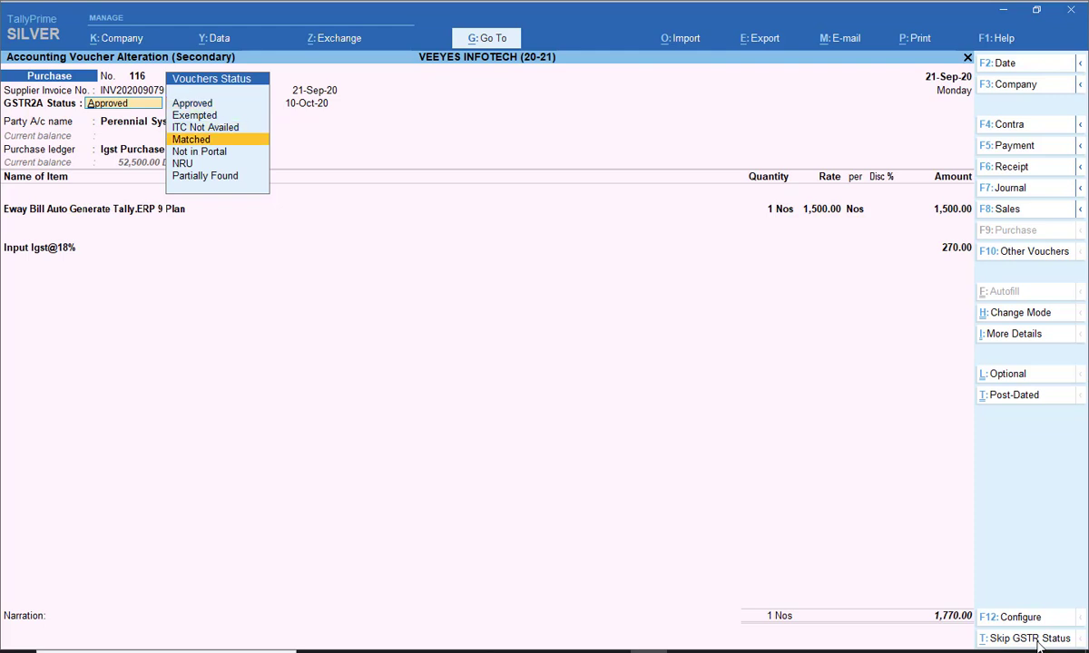
key(Down)
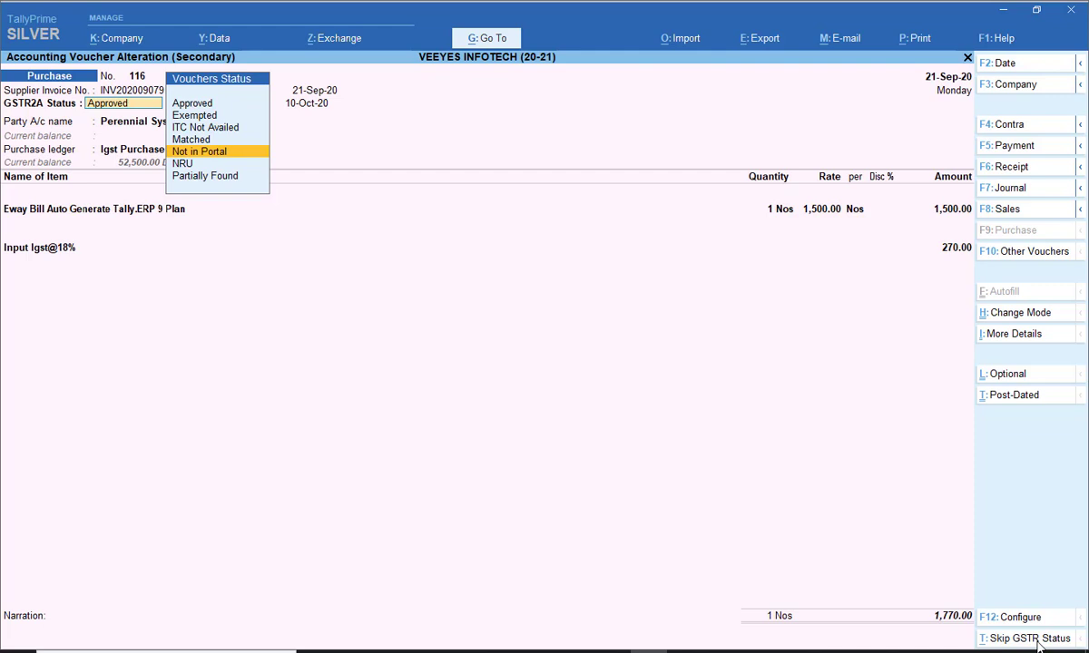
key(BackSpace)
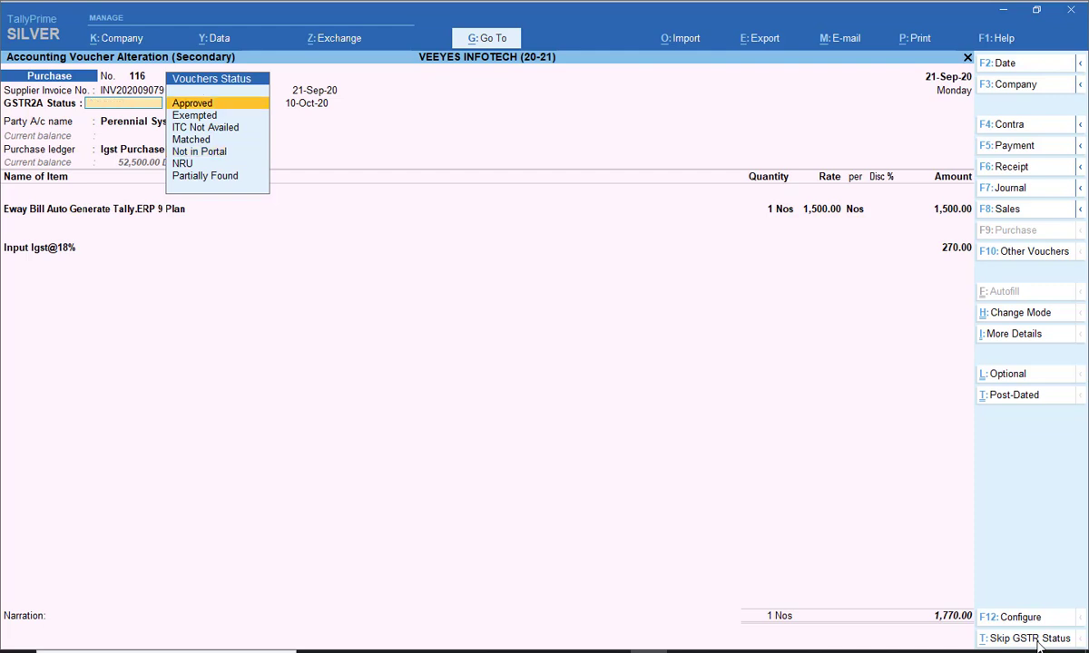
key(Escape)
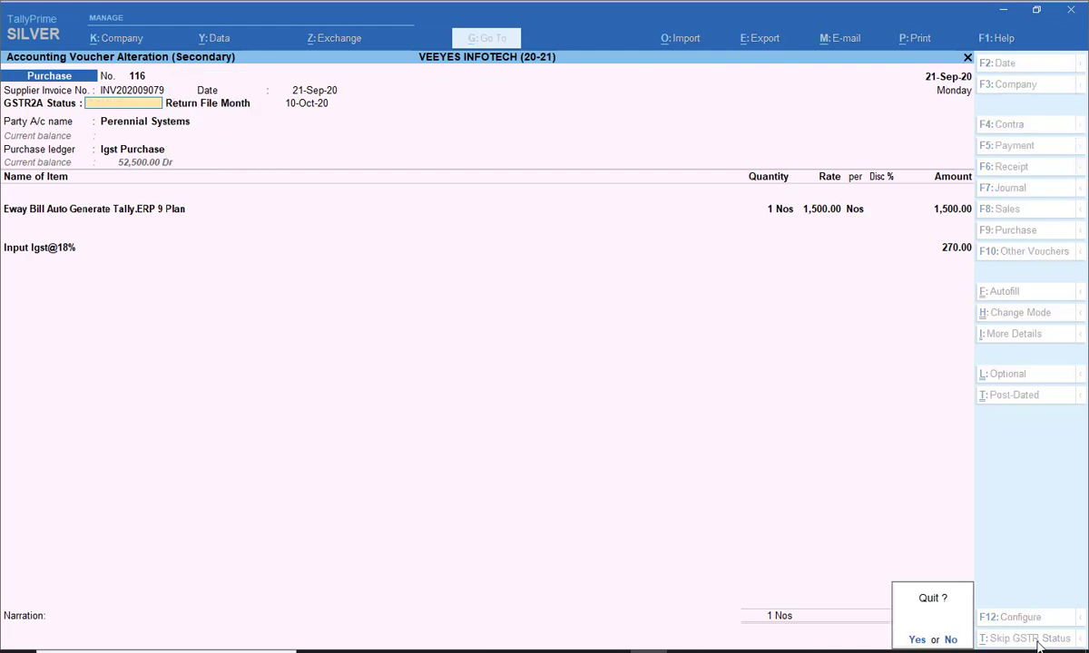
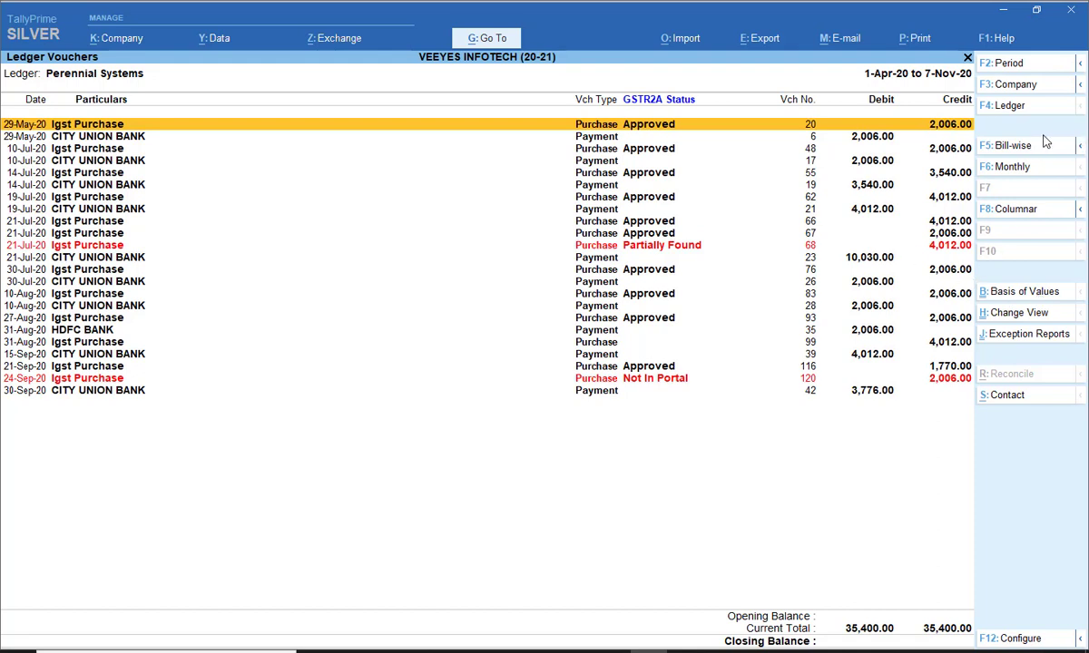
View the bill-wise outstanding report of the Perennial Systems ledger
click(1017, 151)
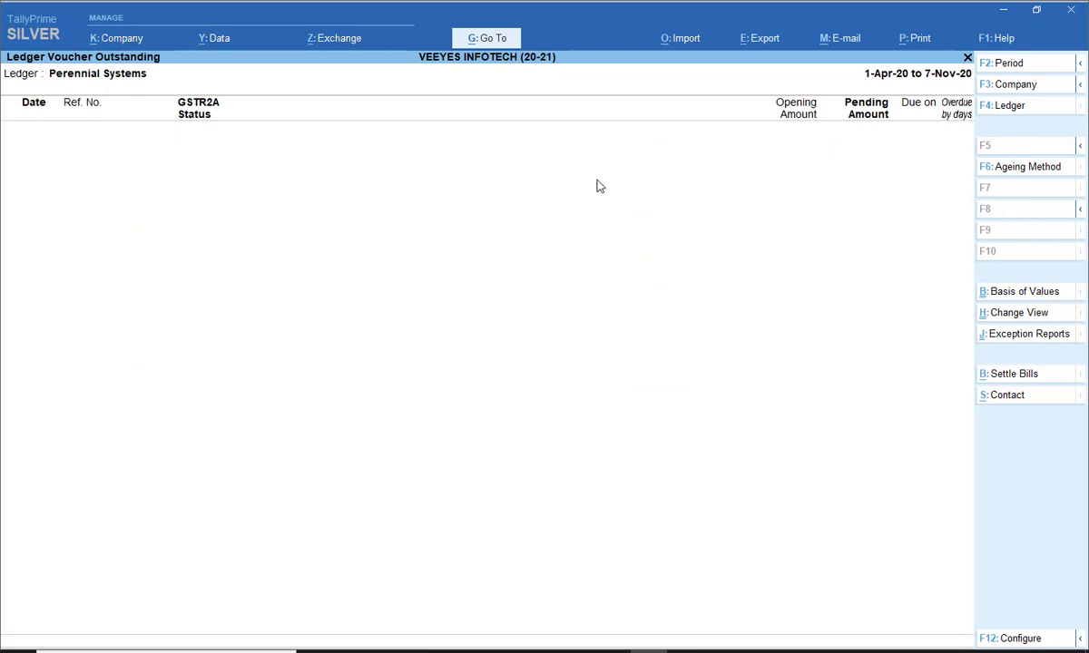
key(Escape)
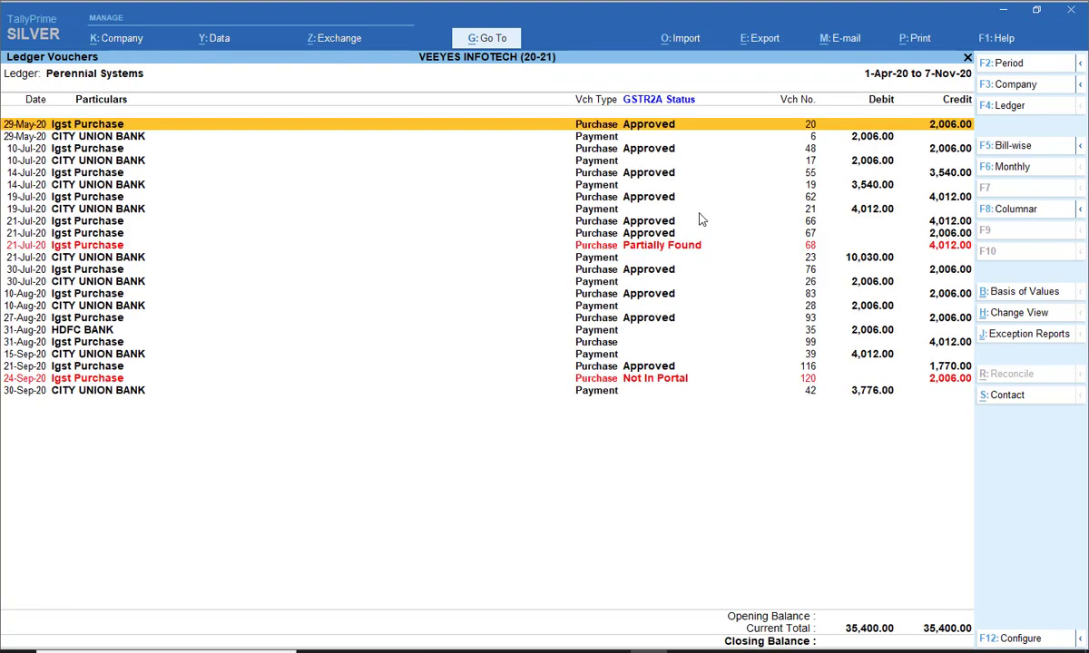
click(1015, 147)
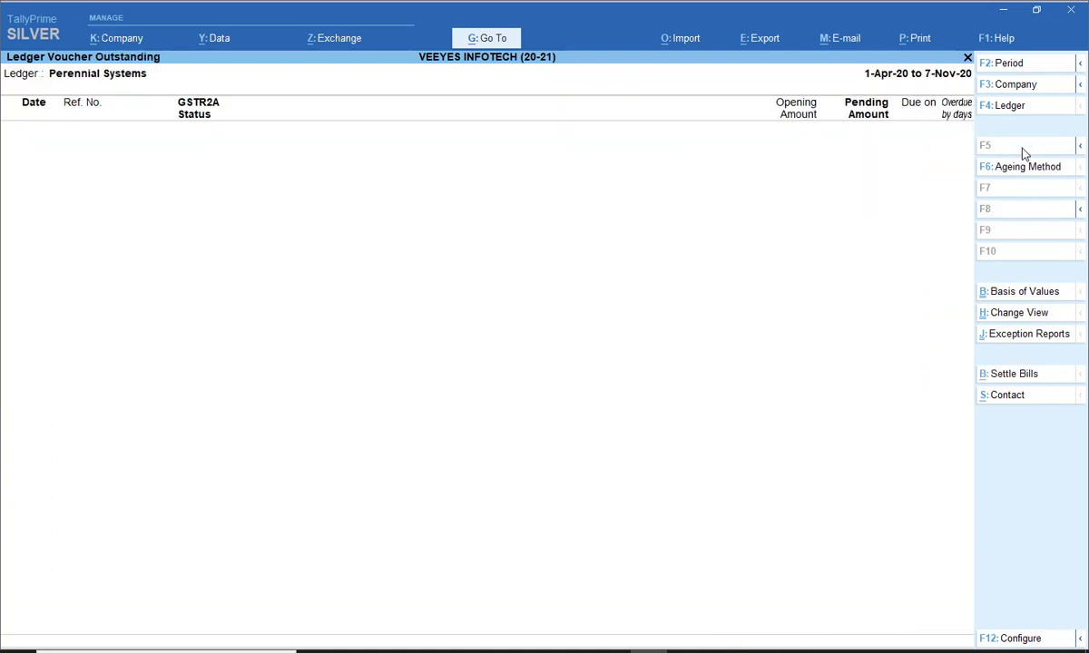
Check the print settings of the Ledger Outstanding report, cancel printing and return to the ledger vouchers
key(alt+p)
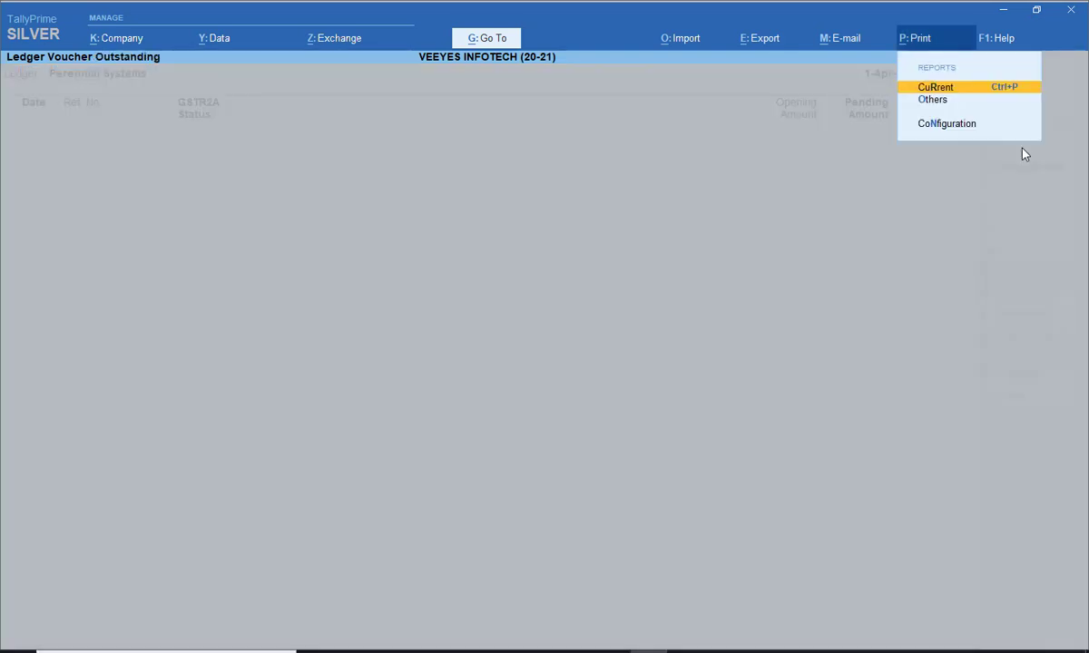
key(Return)
key(Left)
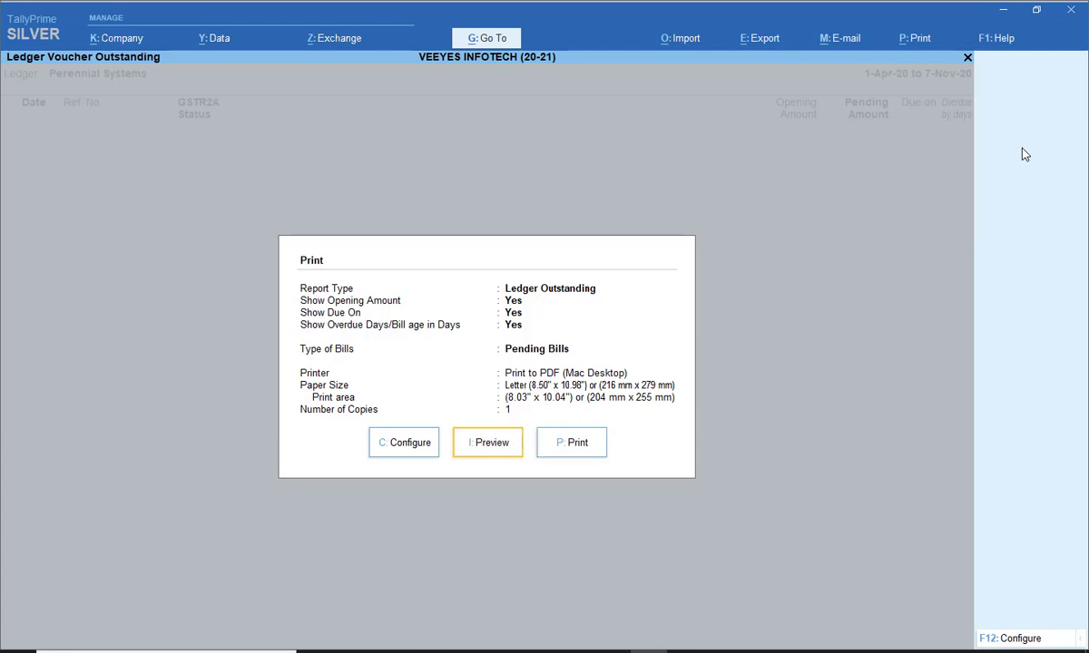
key(Escape)
key(ctrl+p)
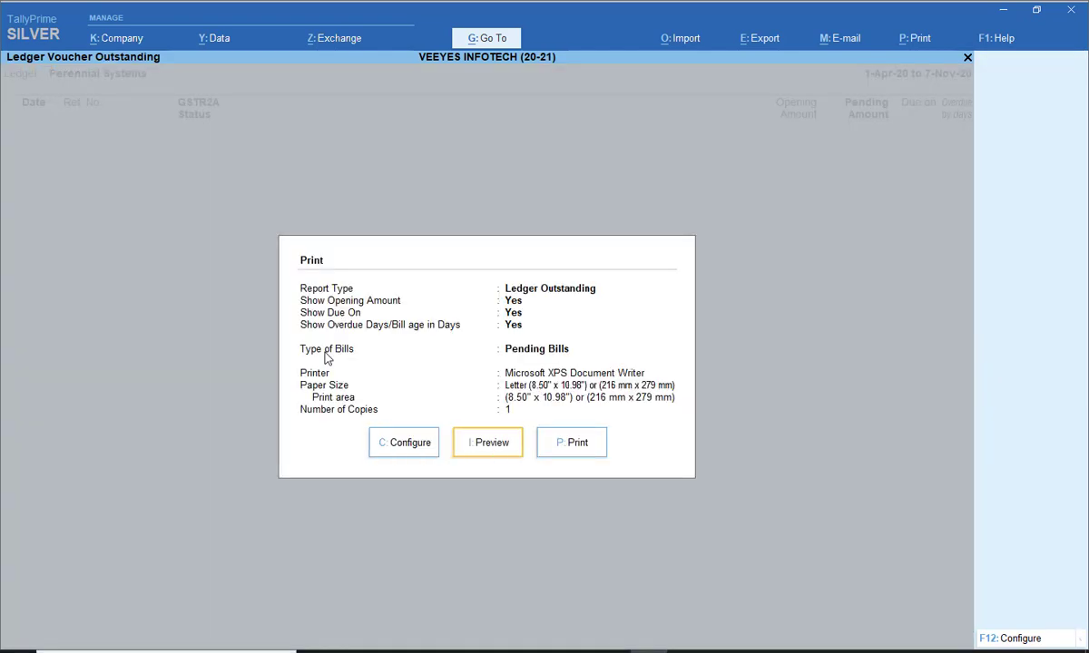
key(Escape)
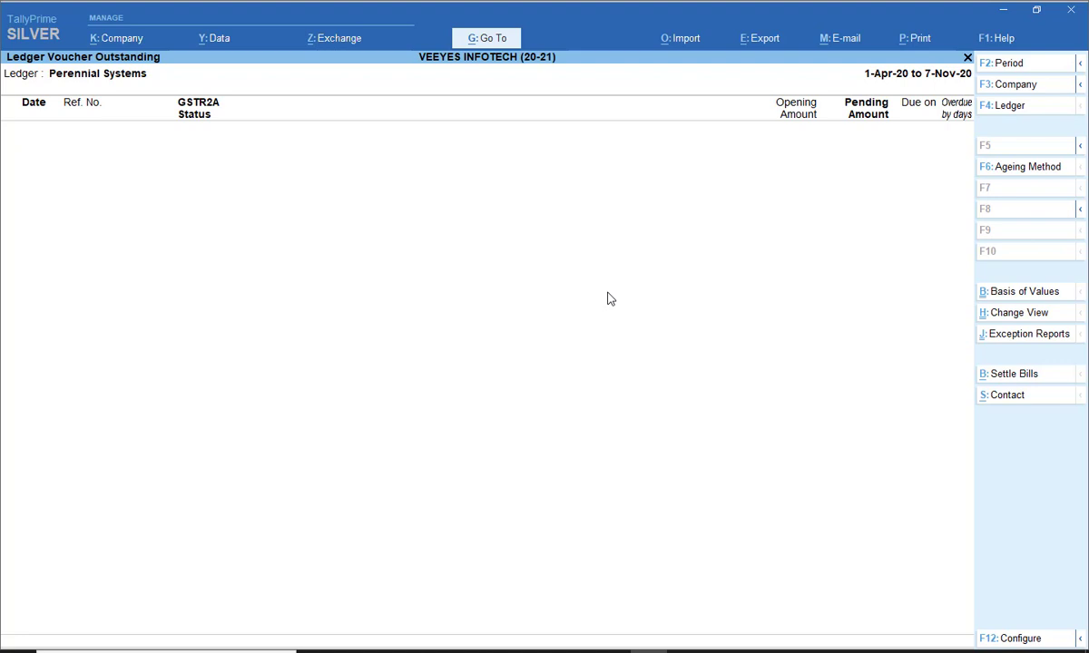
key(Escape)
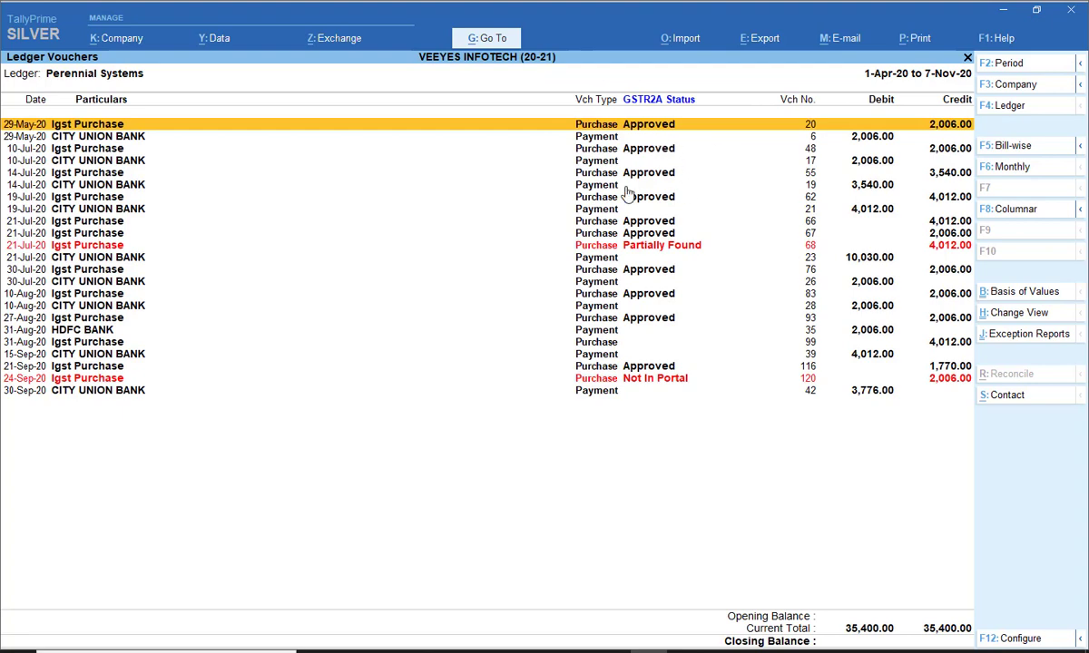
Leave the ledger vouchers, return to the Gateway of Tally and open GST Reports
key(Escape)
key(BackSpace)
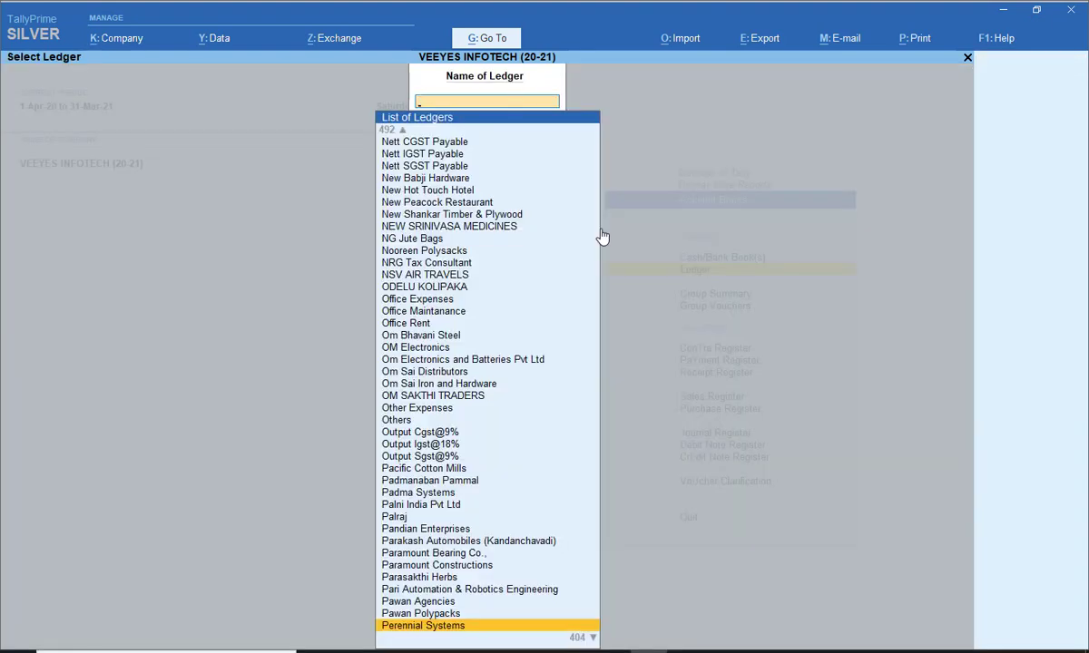
key(Escape)
key(Escape)
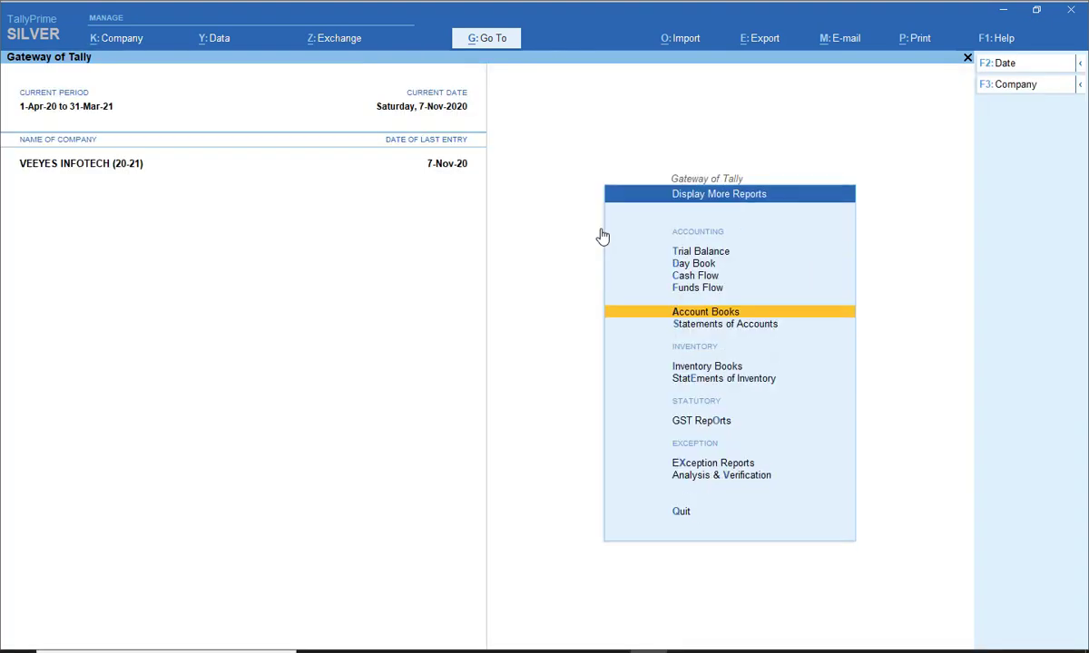
key(Down)
key(Down)
key(Down)
key(Down)
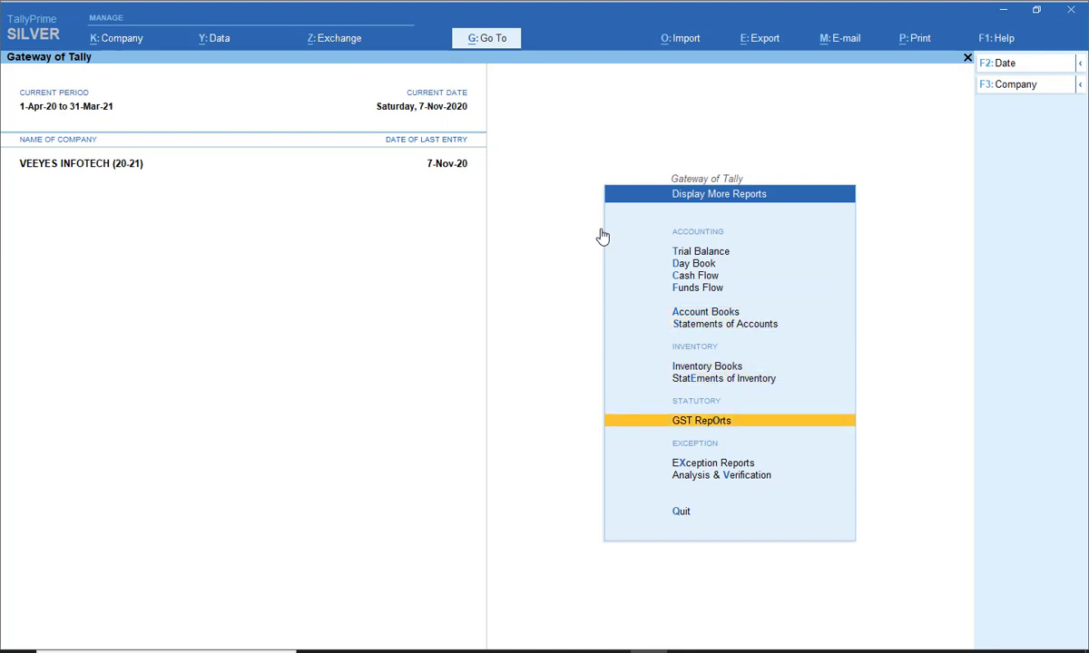
key(Escape)
key(Down)
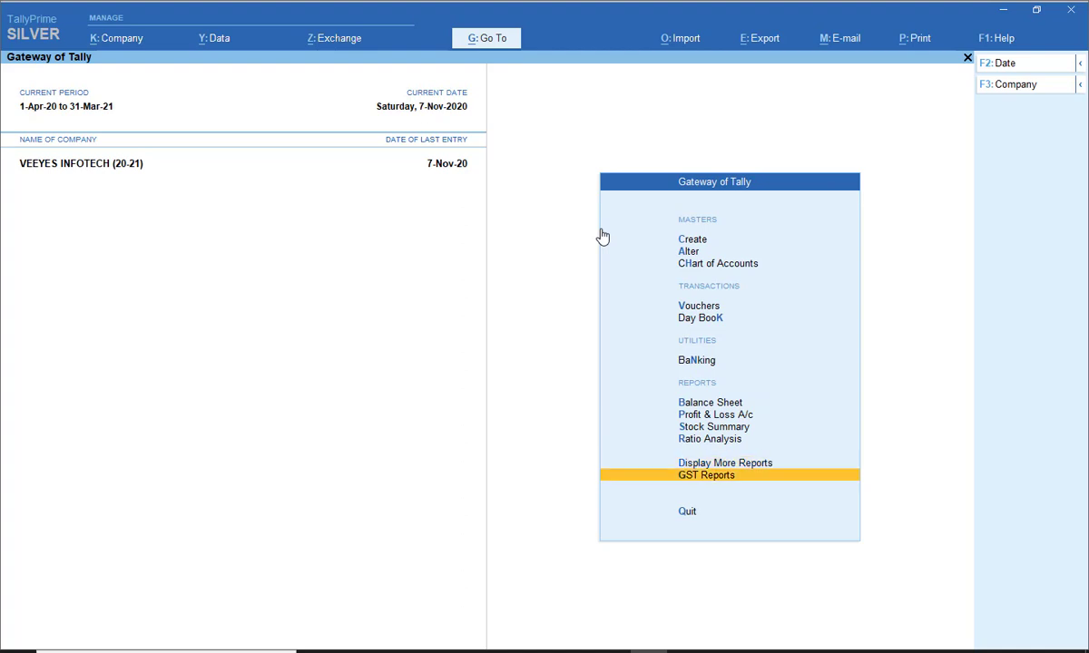
key(Return)
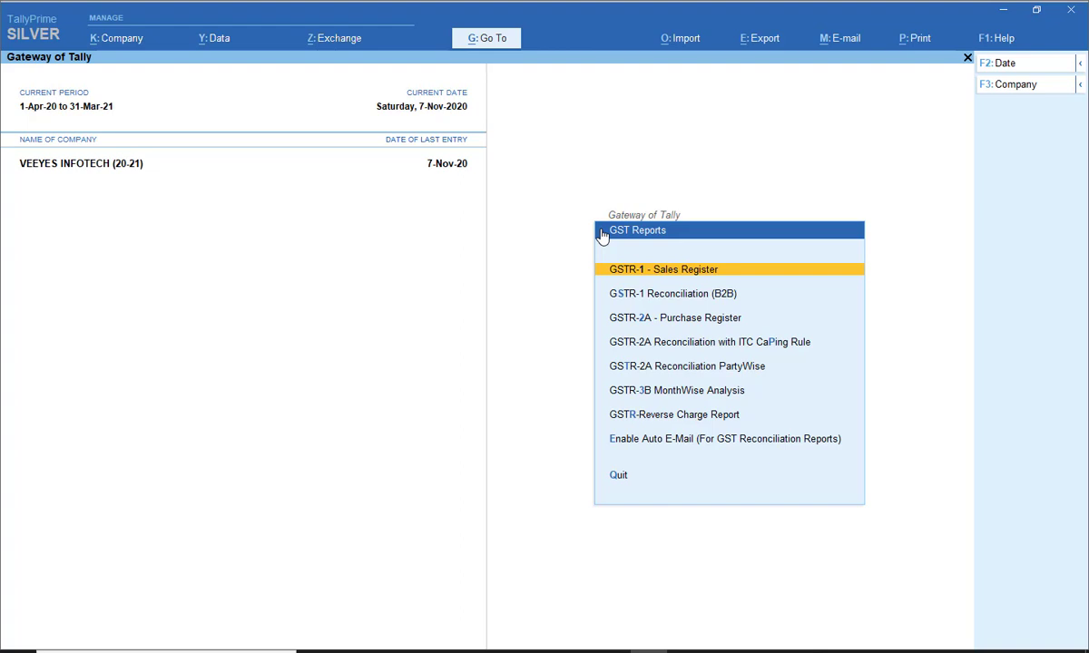
Open the Auto E-Mail setting for GST Reconciliation Reports and set it to Yes
key(Down)
key(Down)
key(Down)
key(Down)
key(Down)
key(Down)
key(Down)
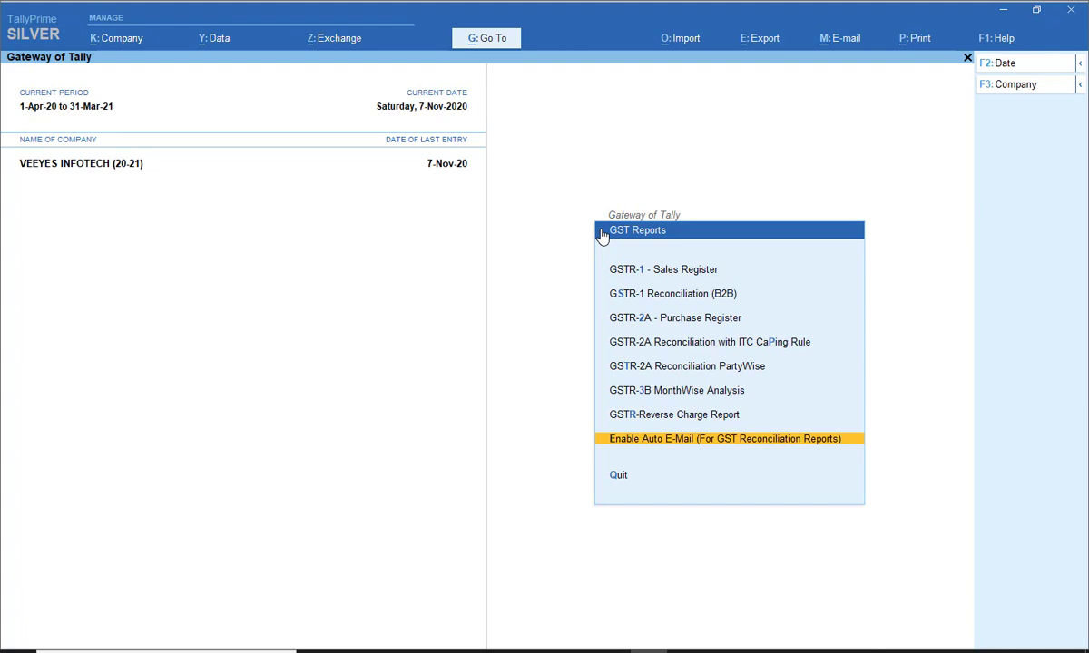
key(Return)
text(y)
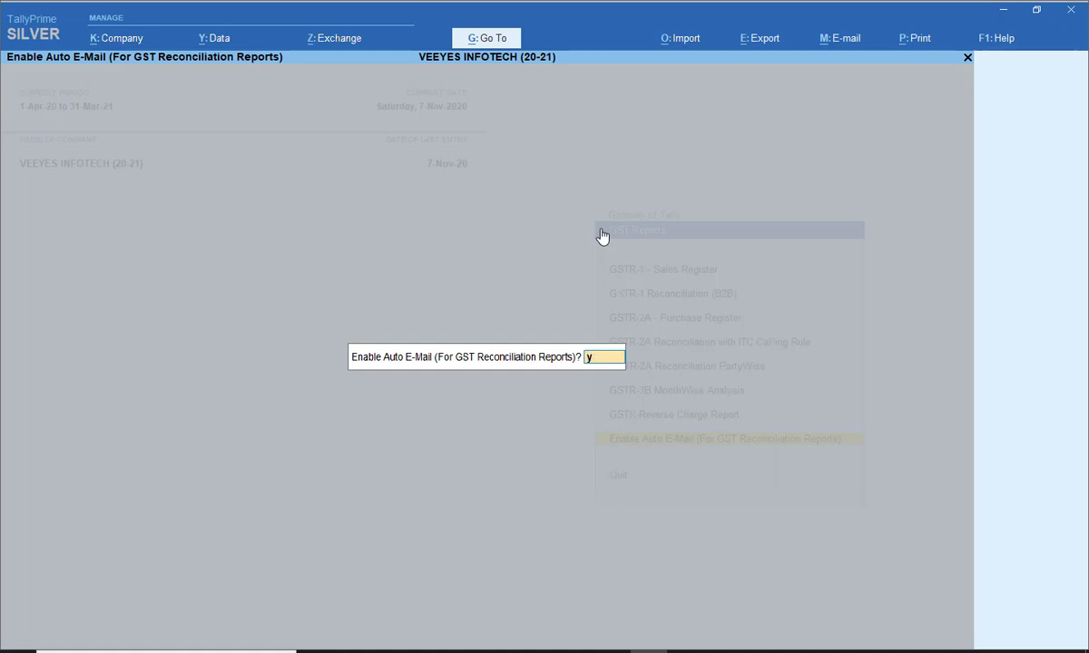
key(Return)
Try setting the default e-mail server to Gmail with the existing sender details, and leave the configuration at the authentication username
key(Down)
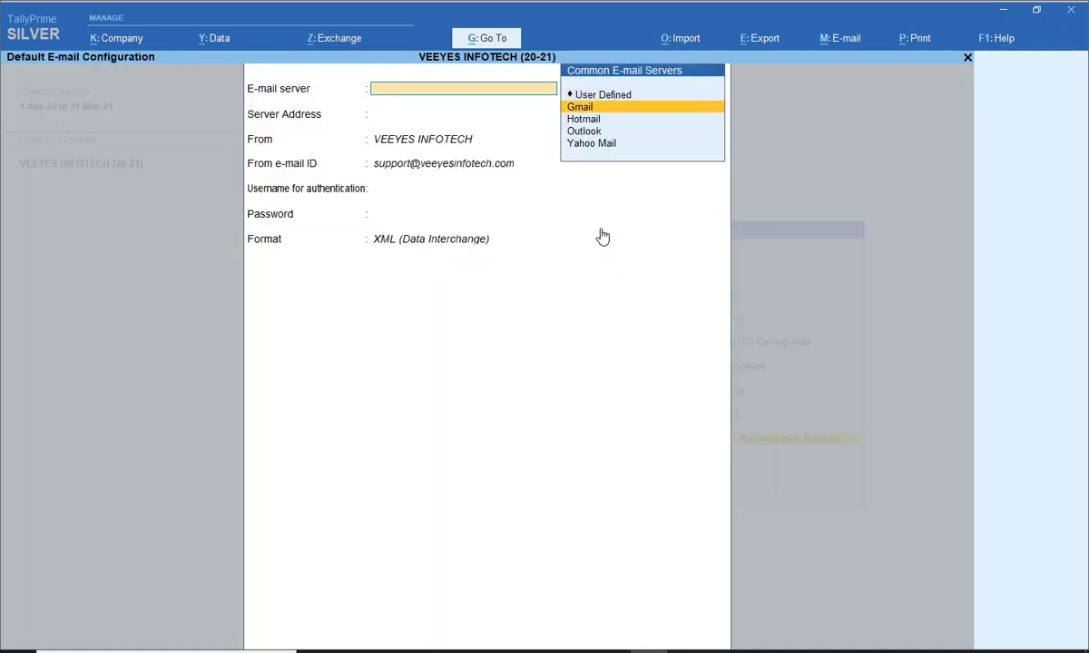
key(Return)
key(Return)
key(Return)
key(Return)
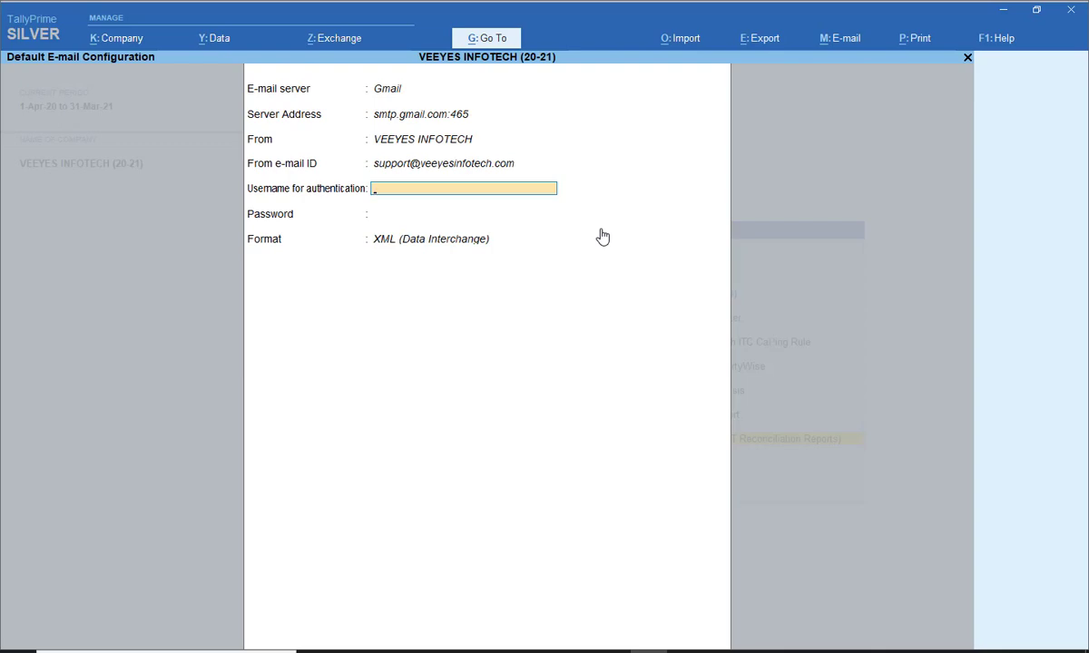
key(Escape)
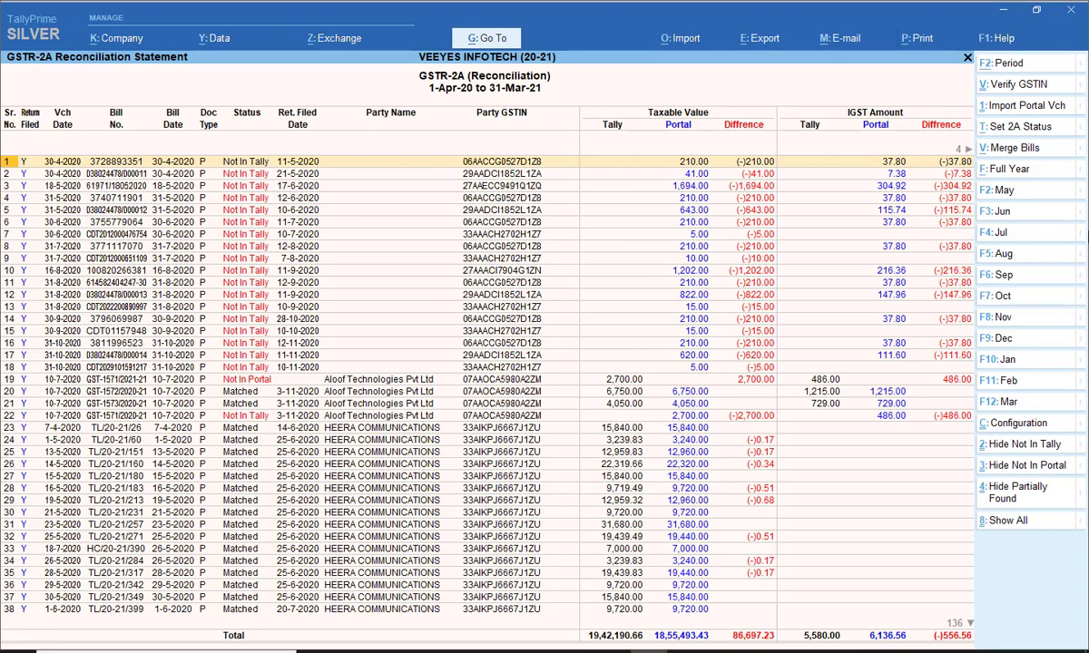
Close the GSTR-2A reconciliation statement and return to the first entry of the Gateway of Tally
key(Escape)
key(Escape)
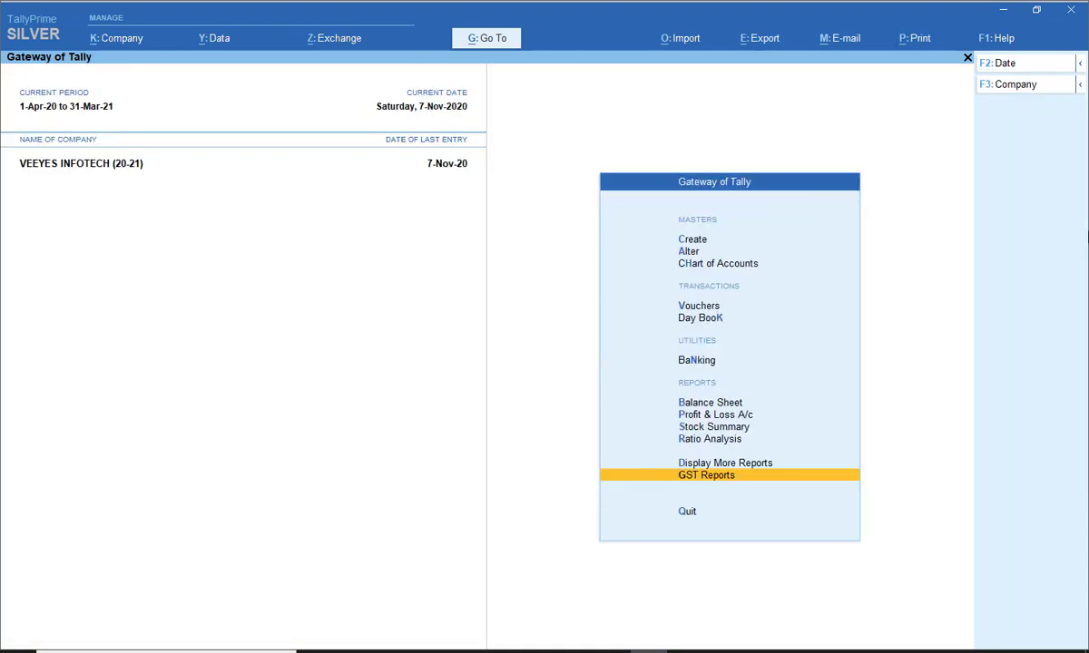
key(Home)
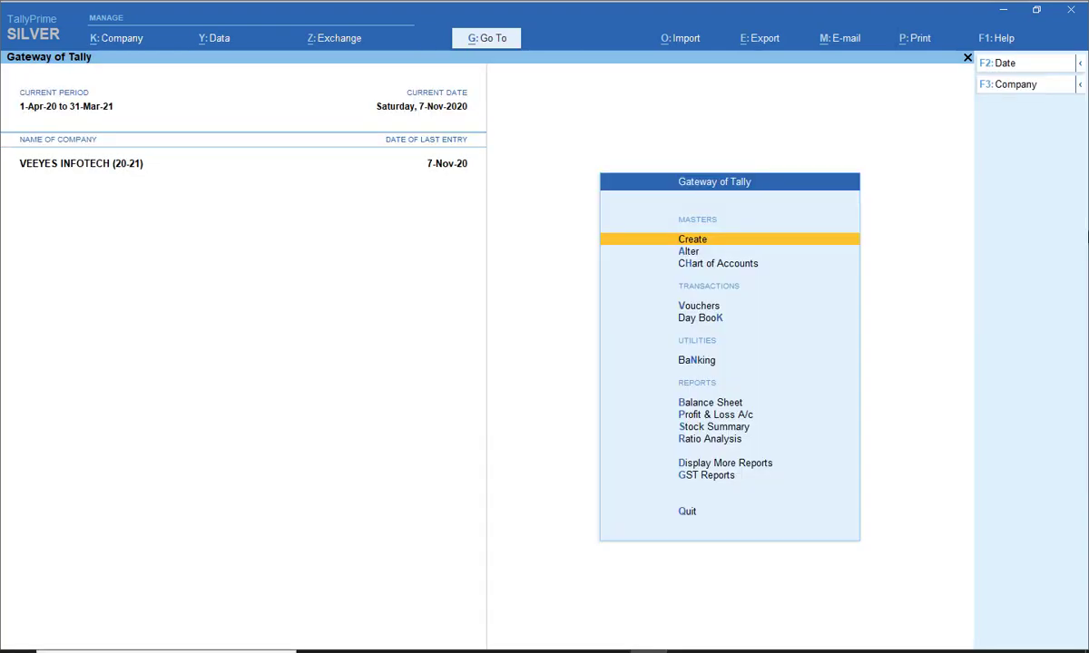